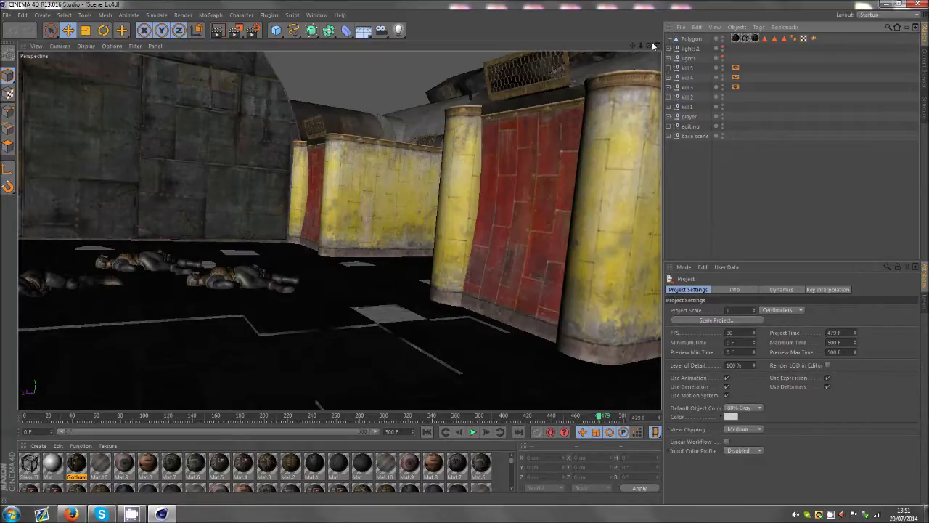
Step: Rewind the camera fly-through to frame 0, then scrub ahead to about frame 85
{"action": "left_click", "coordinate": [28, 420]}
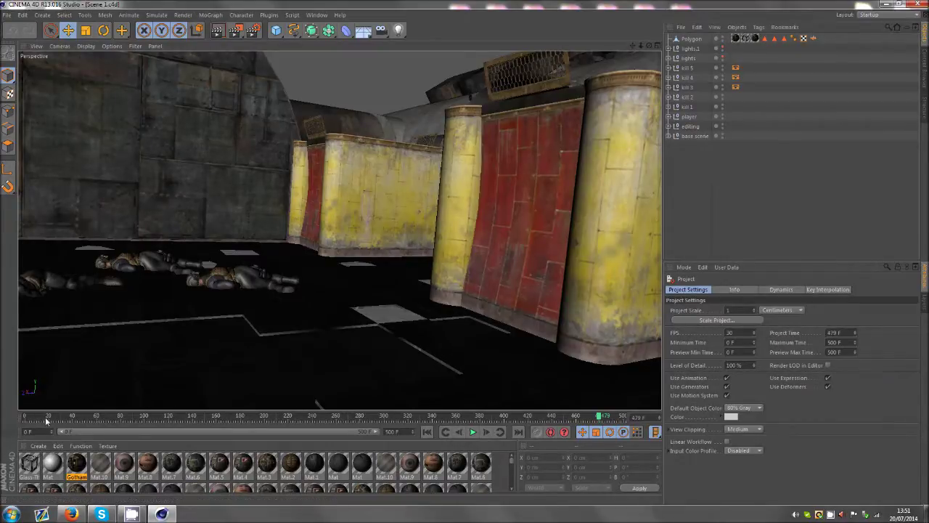
{"action": "left_click", "coordinate": [72, 419]}
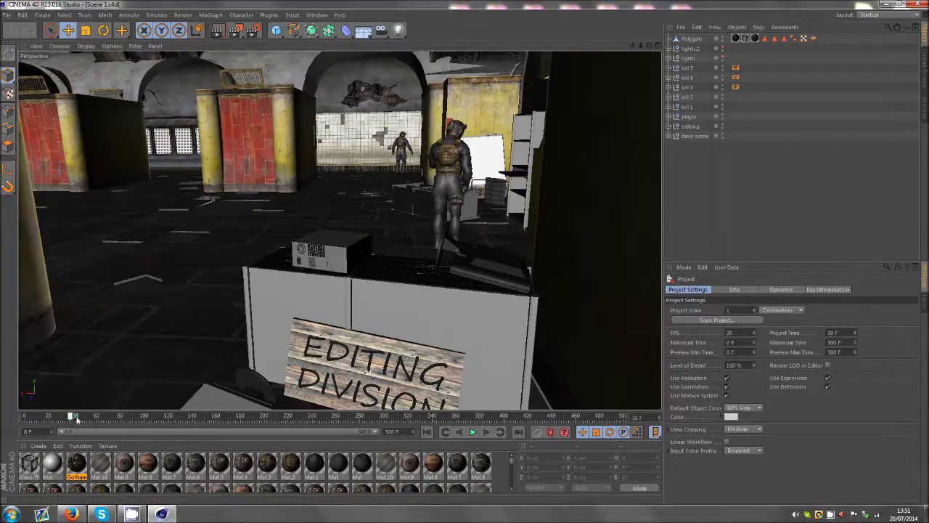
{"action": "left_click_drag", "start_coordinate": [71, 419], "coordinate": [126, 420]}
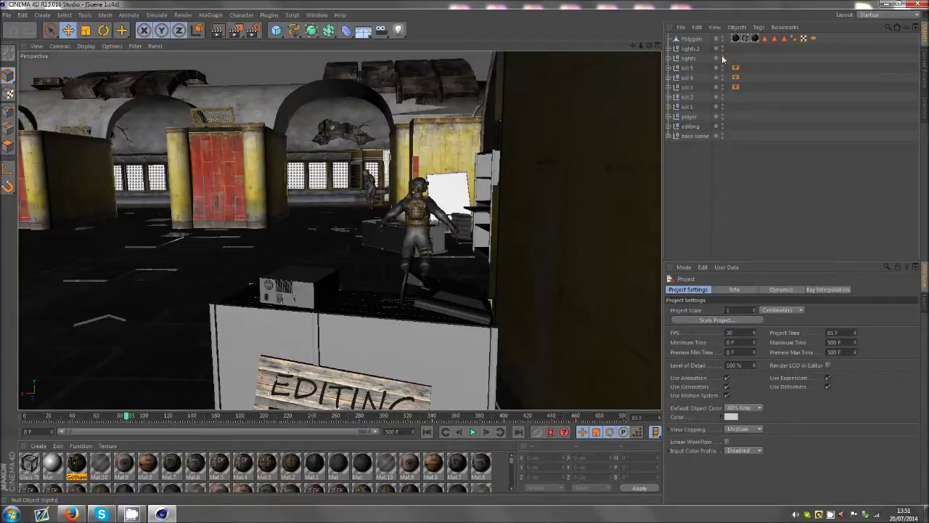
{"action": "left_click_drag", "start_coordinate": [722, 47], "coordinate": [723, 58]}
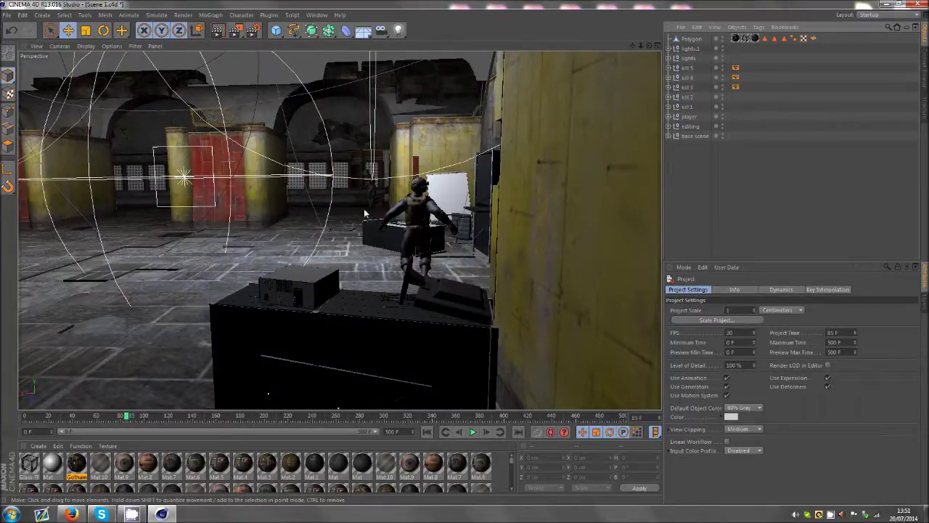
{"action": "left_click", "coordinate": [721, 61]}
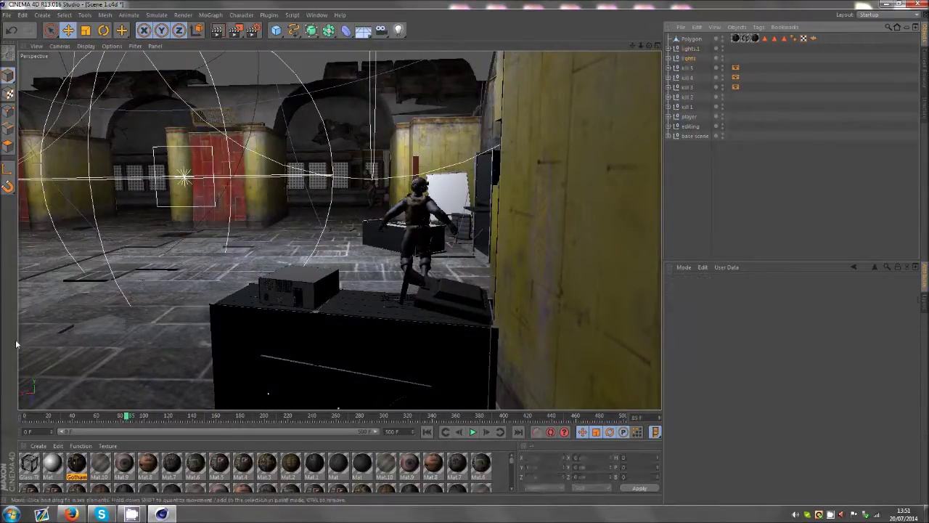
{"action": "left_click_drag", "start_coordinate": [126, 419], "coordinate": [319, 416]}
{"action": "left_click", "coordinate": [722, 47]}
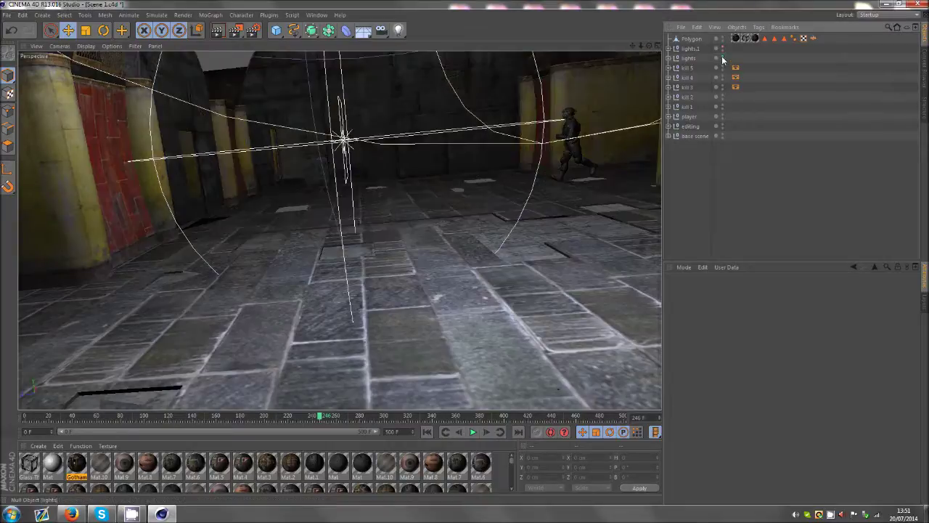
{"action": "left_click_drag", "start_coordinate": [66, 419], "coordinate": [142, 419]}
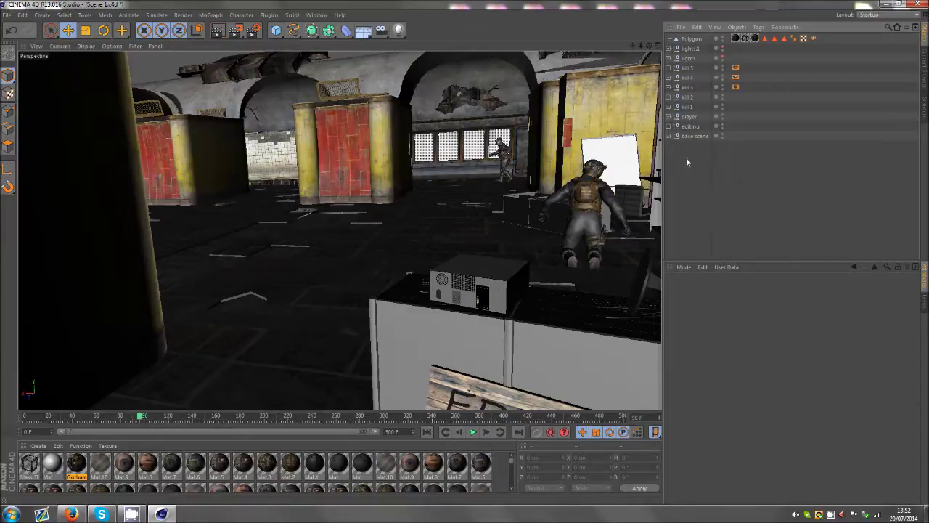
{"action": "left_click", "coordinate": [437, 327]}
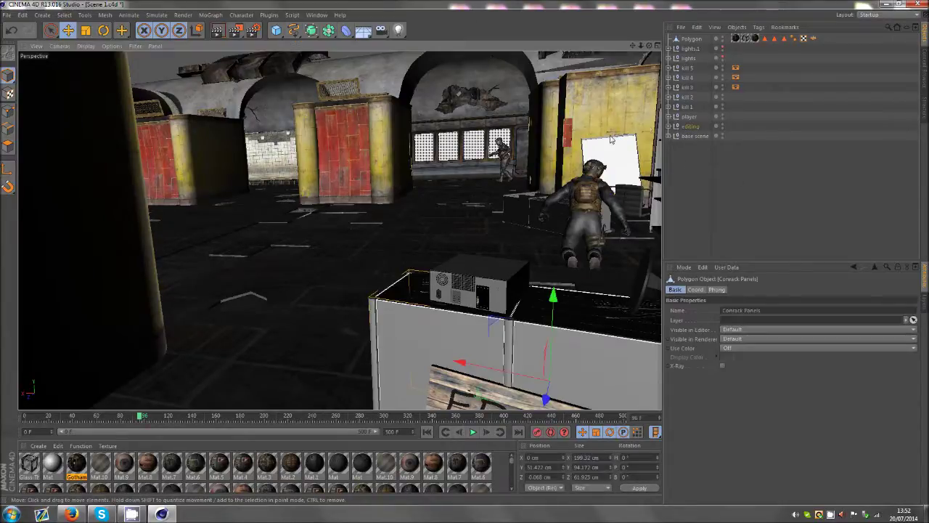
{"action": "left_click", "coordinate": [724, 128]}
{"action": "left_click", "coordinate": [723, 127]}
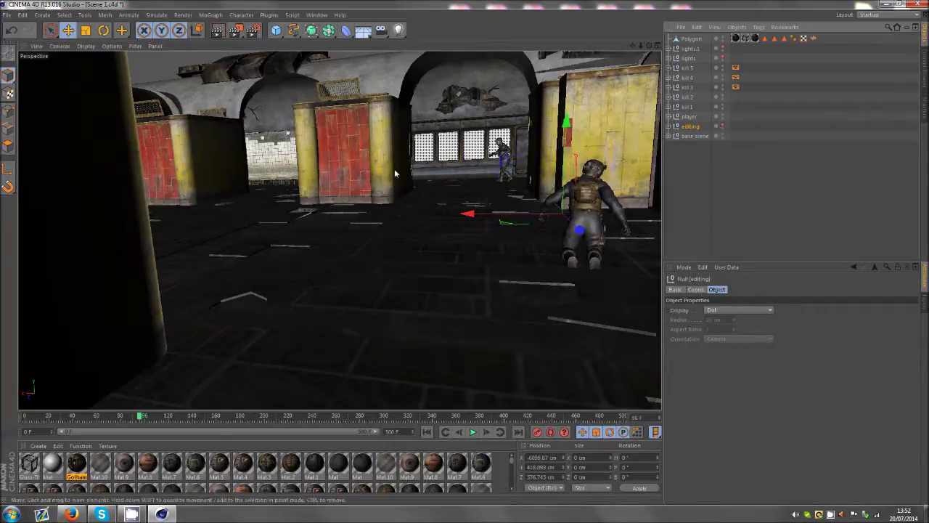
{"action": "left_click", "coordinate": [447, 172]}
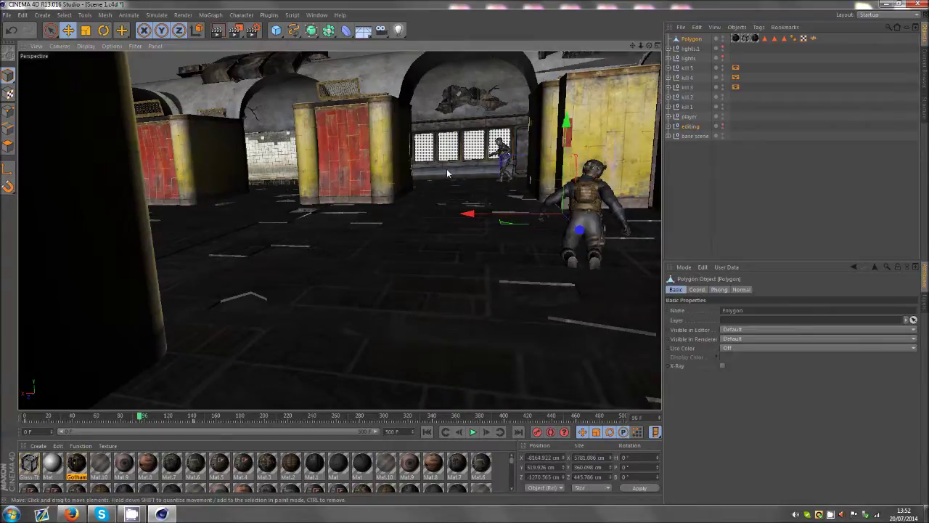
{"action": "left_click", "coordinate": [723, 127]}
{"action": "left_click", "coordinate": [758, 135]}
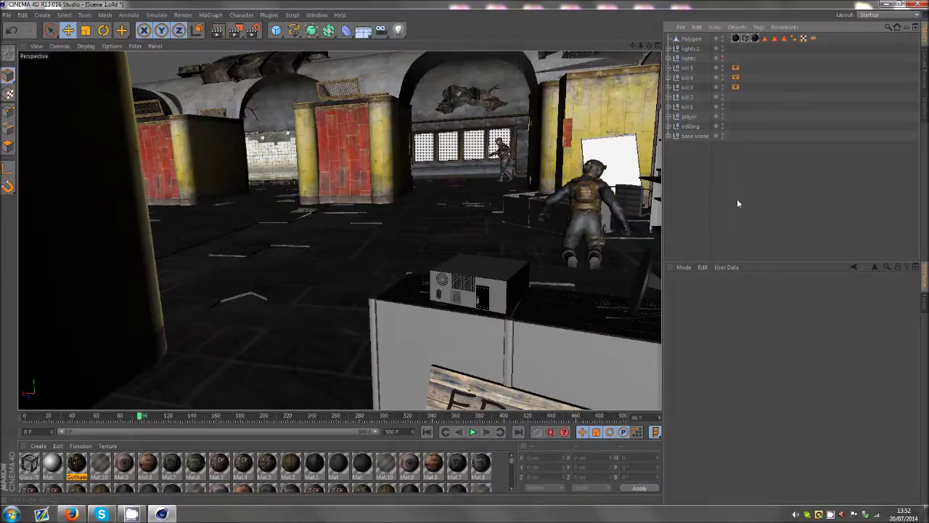
{"action": "left_click", "coordinate": [720, 137]}
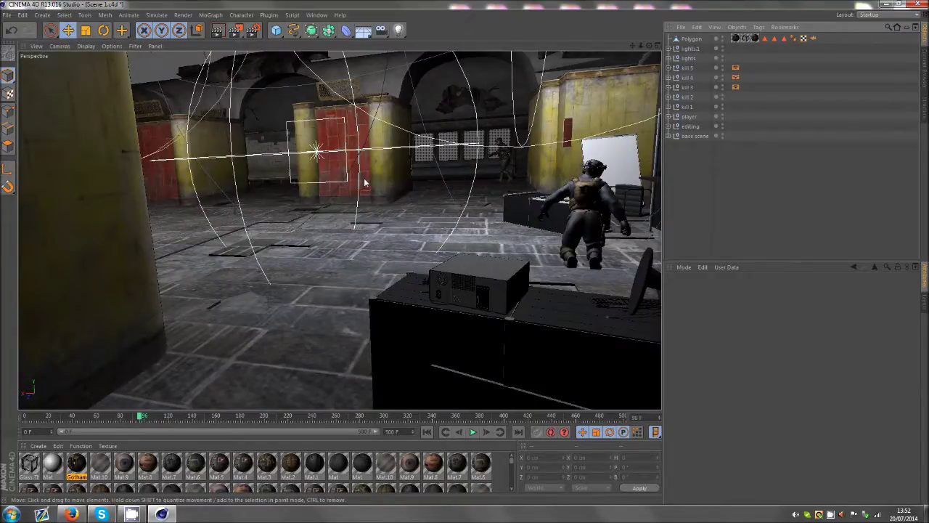
{"action": "left_click", "coordinate": [153, 415]}
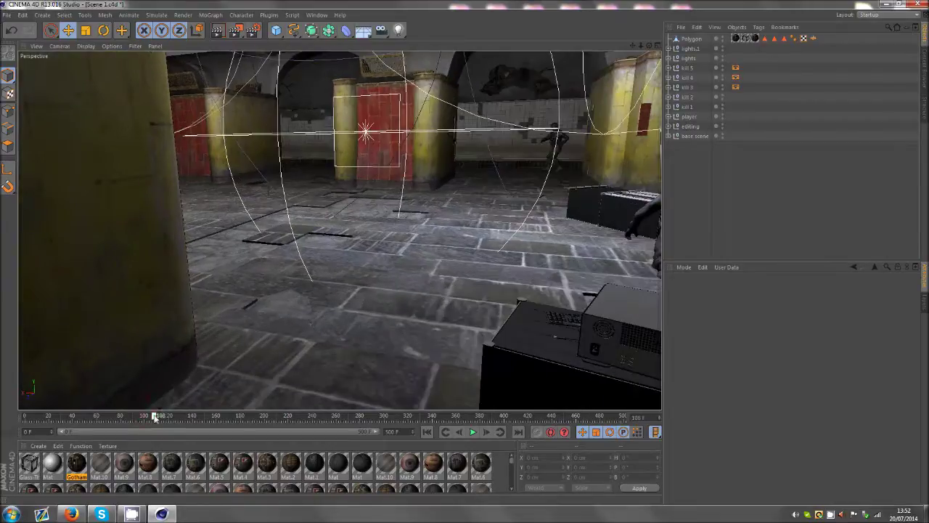
{"action": "left_click", "coordinate": [720, 136]}
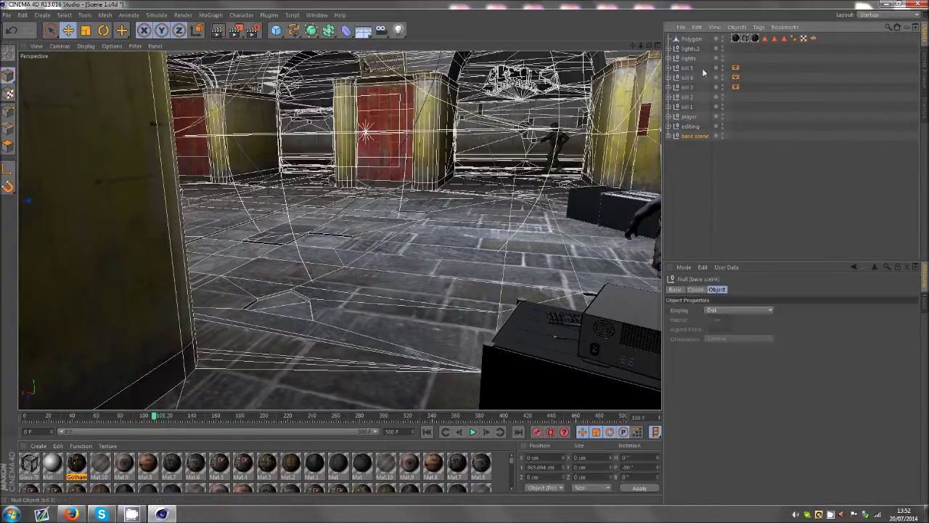
{"action": "left_click", "coordinate": [761, 63]}
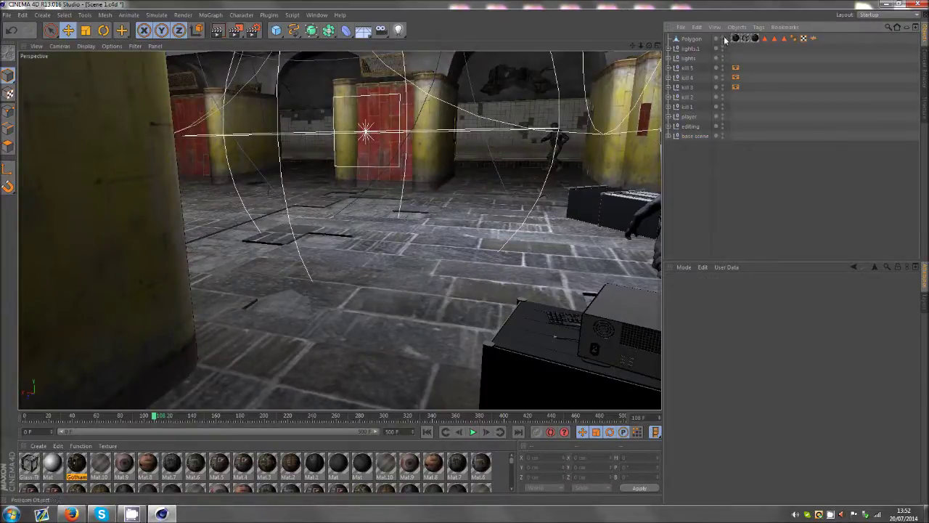
{"action": "left_click", "coordinate": [690, 40]}
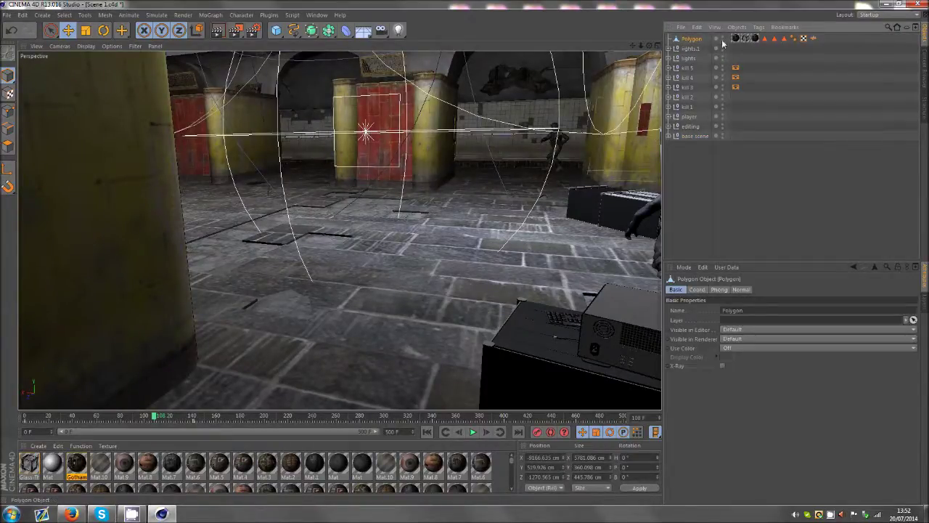
{"action": "left_click", "coordinate": [724, 40]}
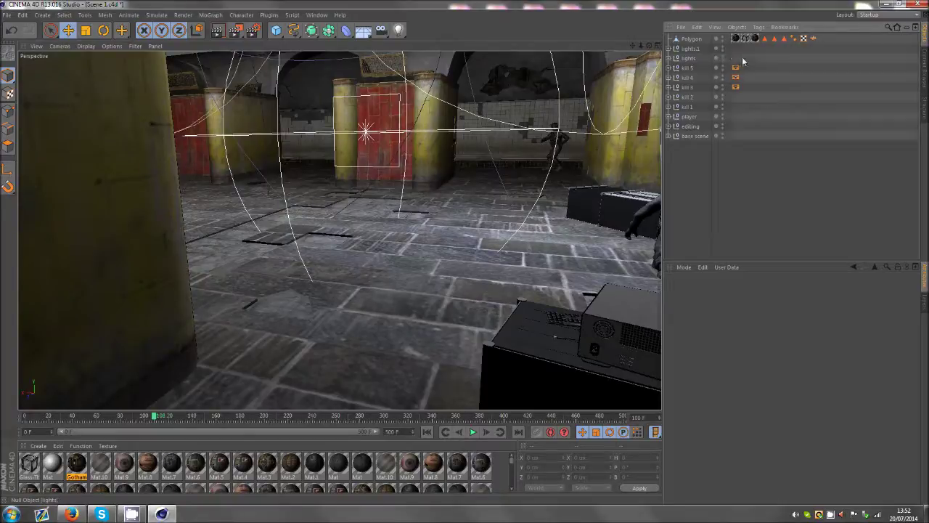
{"action": "left_click", "coordinate": [687, 49]}
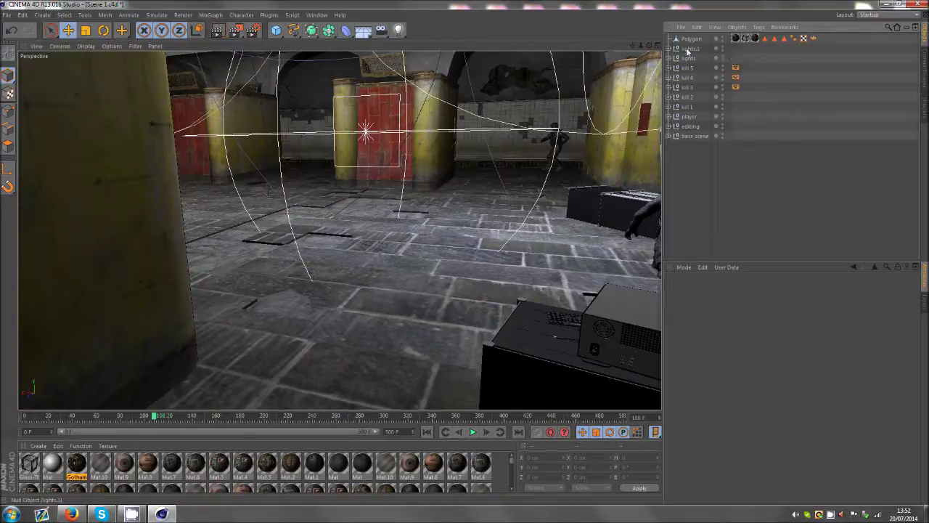
{"action": "left_click", "coordinate": [775, 66]}
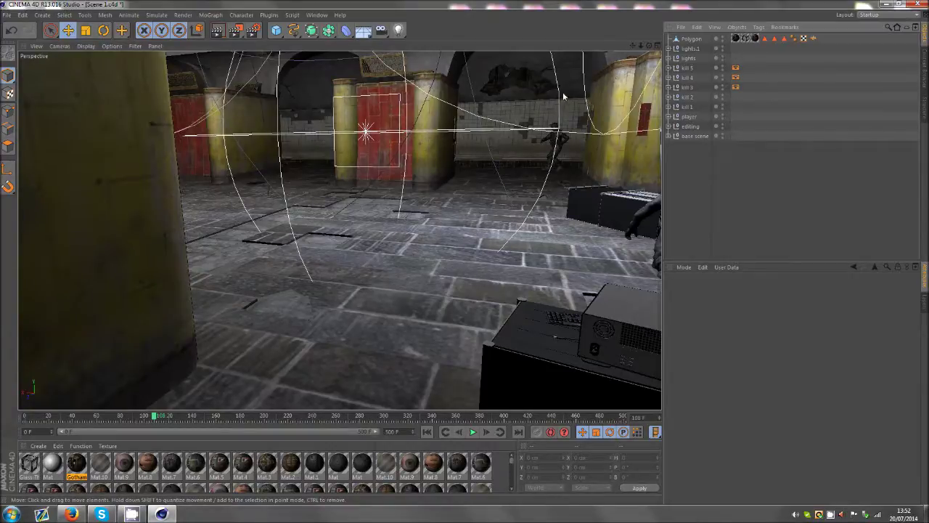
{"action": "left_click", "coordinate": [723, 47]}
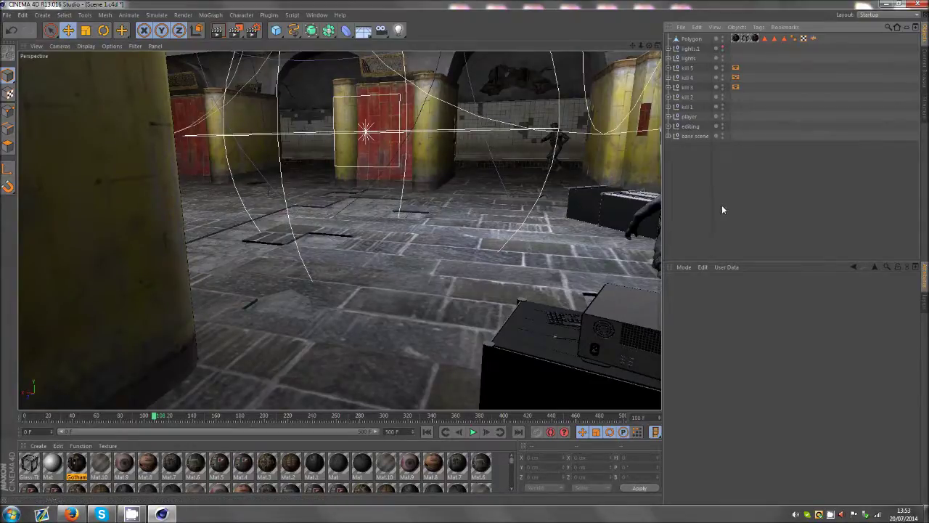
{"action": "left_click", "coordinate": [723, 48]}
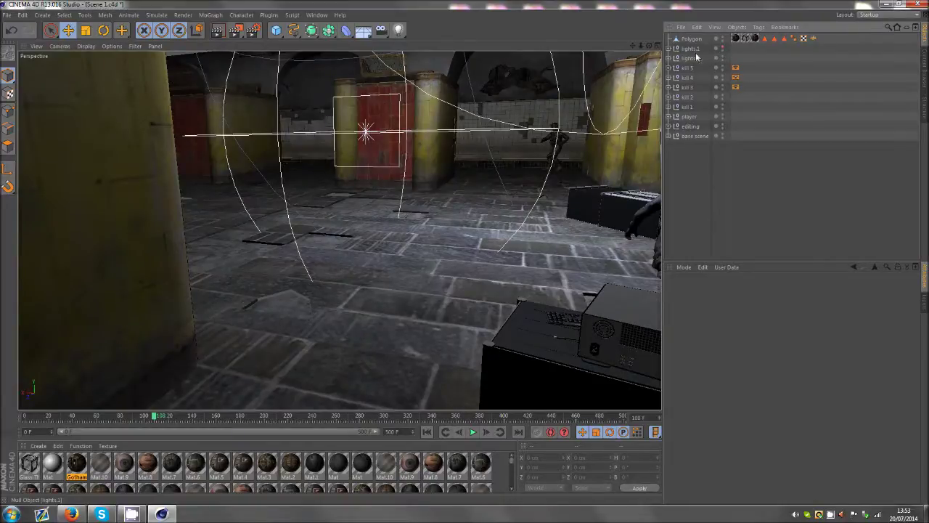
Step: Toggle the lights group's visibility dot back to visible and scrub to frame 123
{"action": "left_click", "coordinate": [722, 56]}
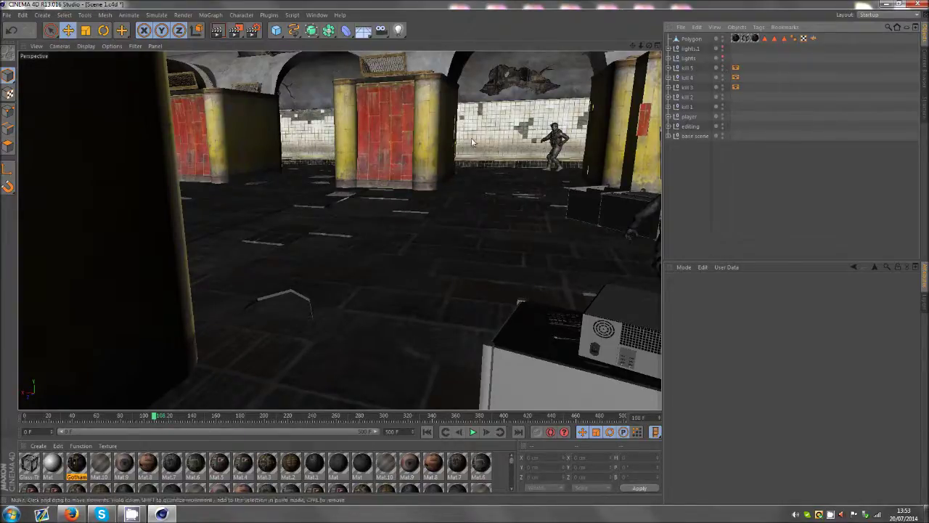
{"action": "left_click", "coordinate": [722, 56]}
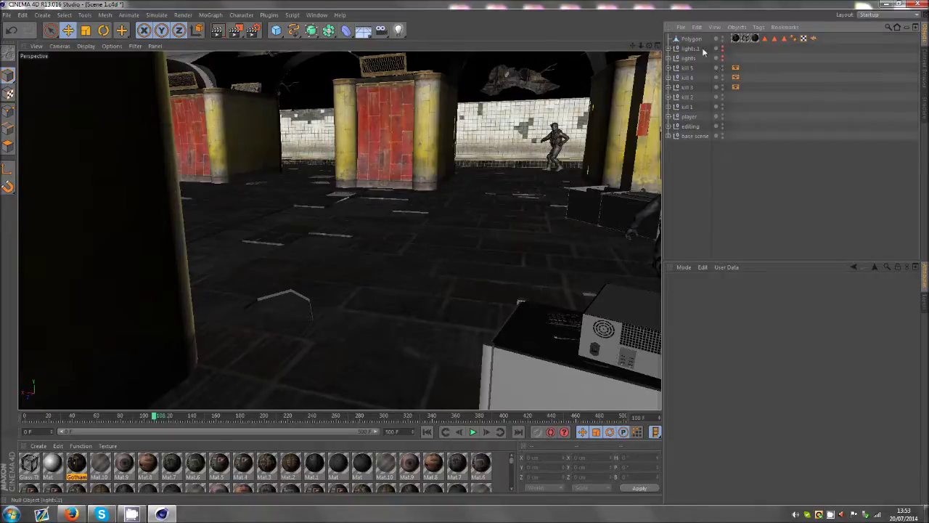
{"action": "left_click", "coordinate": [722, 57]}
{"action": "left_click", "coordinate": [723, 57]}
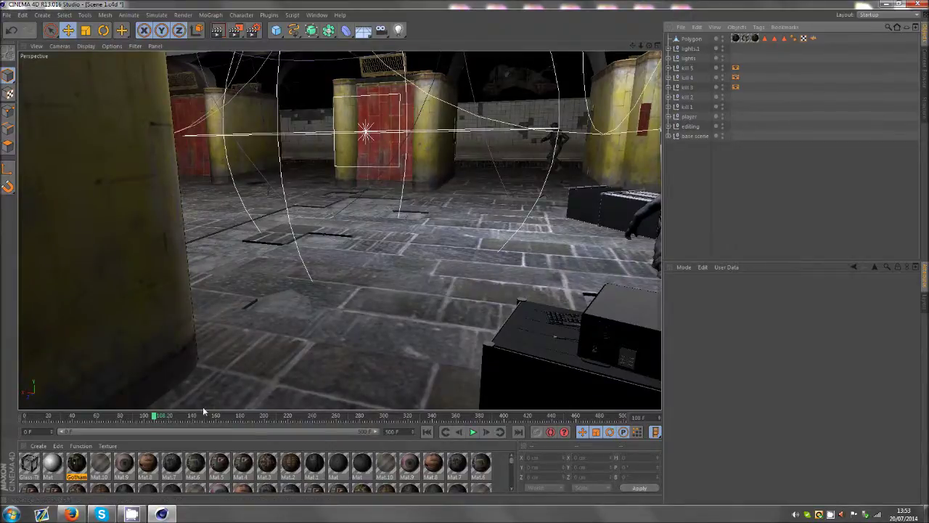
{"action": "left_click_drag", "start_coordinate": [153, 421], "coordinate": [173, 420]}
Step: Open Merrick Assault.c4d from Call Of Duty Model Pack > Characters > Ghosts > Merrick Assault
{"action": "left_click", "coordinate": [6, 15]}
{"action": "left_click", "coordinate": [55, 103]}
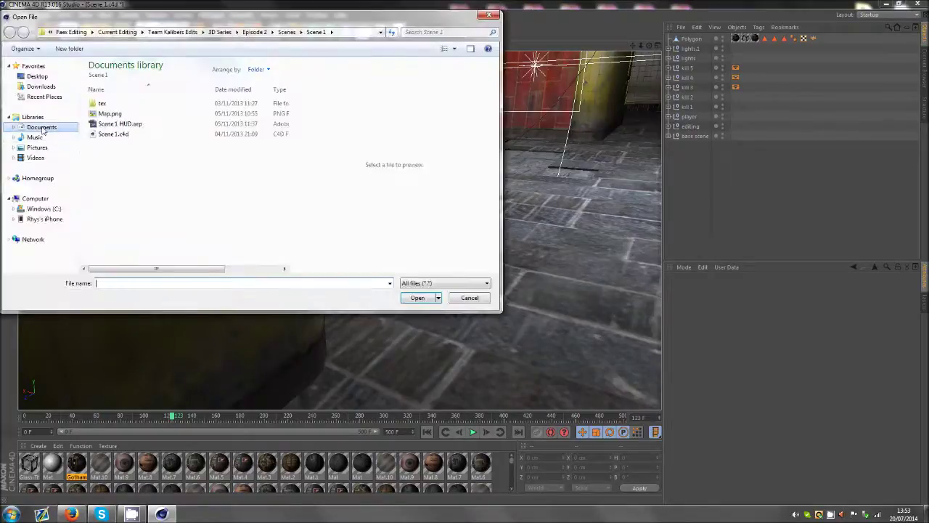
{"action": "double_click", "coordinate": [113, 166]}
{"action": "double_click", "coordinate": [111, 154]}
{"action": "double_click", "coordinate": [112, 103]}
{"action": "scroll", "coordinate": [130, 211], "scroll_direction": "down", "scroll_amount": 3}
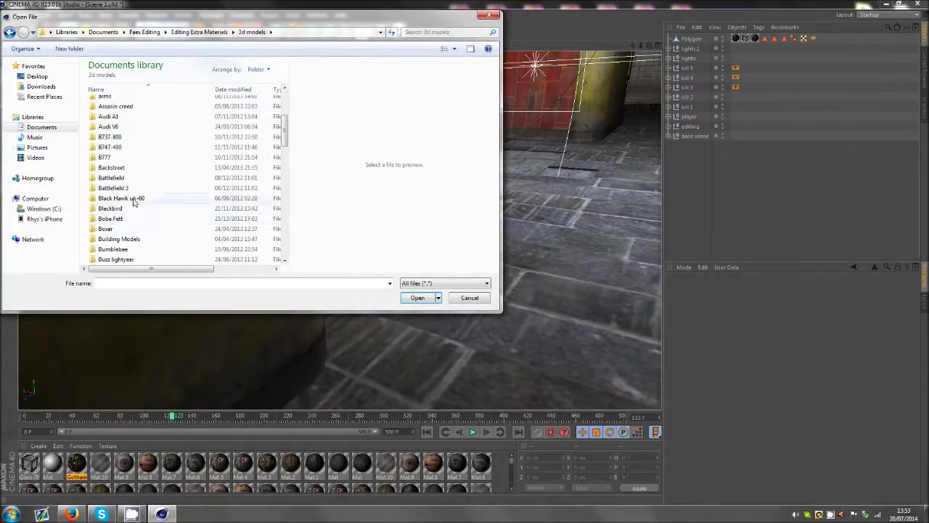
{"action": "scroll", "coordinate": [133, 215], "scroll_direction": "down", "scroll_amount": 3}
{"action": "double_click", "coordinate": [131, 148]}
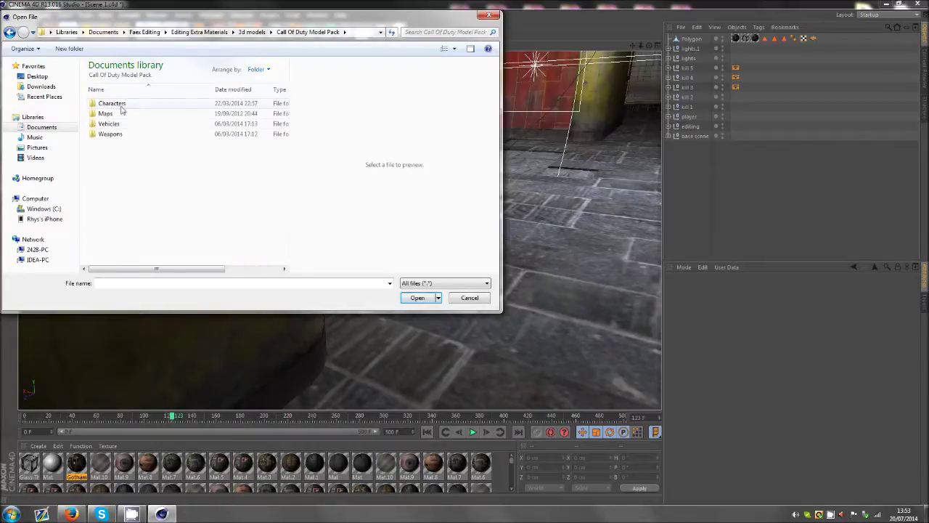
{"action": "double_click", "coordinate": [117, 104]}
{"action": "scroll", "coordinate": [142, 200], "scroll_direction": "down", "scroll_amount": 5}
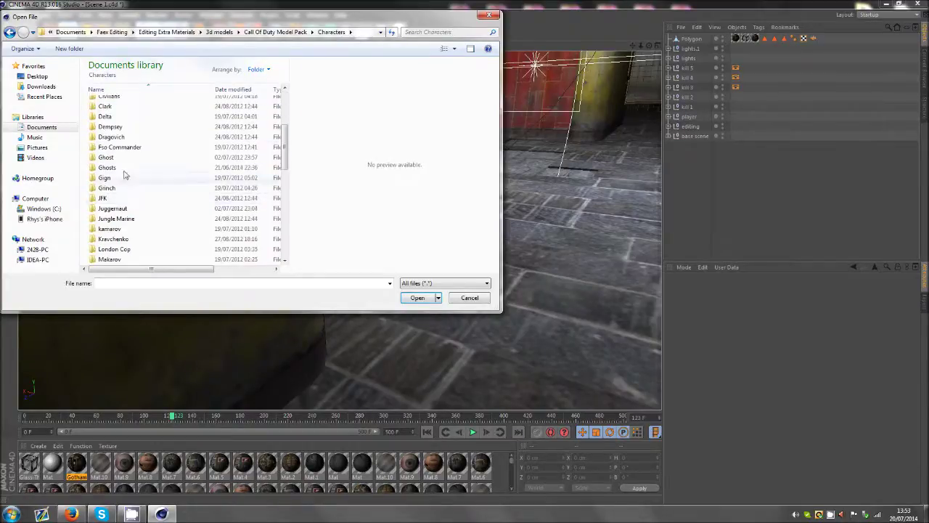
{"action": "double_click", "coordinate": [123, 173]}
{"action": "scroll", "coordinate": [145, 211], "scroll_direction": "down", "scroll_amount": 5}
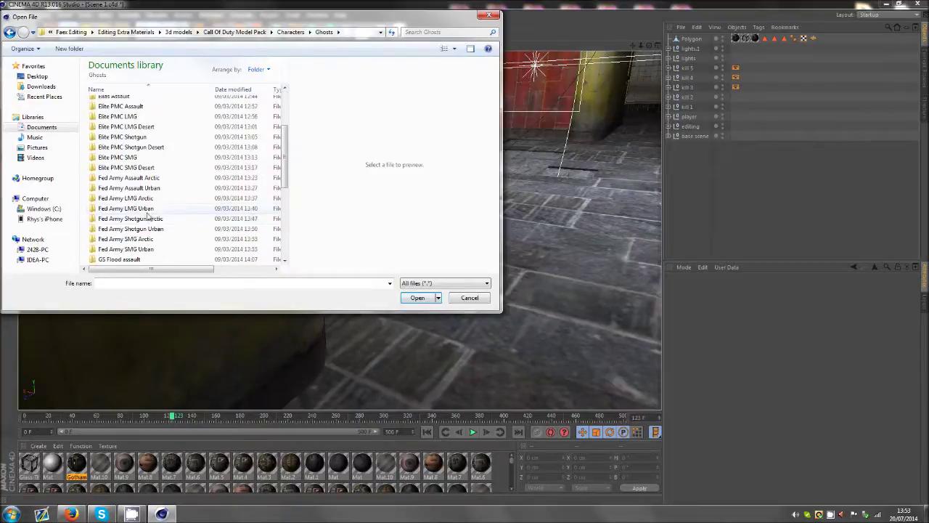
{"action": "double_click", "coordinate": [118, 249]}
{"action": "double_click", "coordinate": [109, 114]}
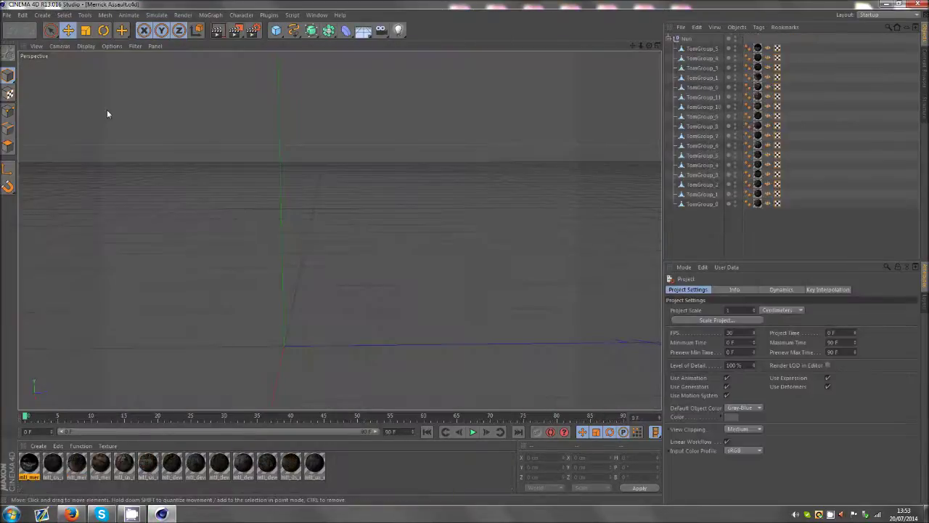
Step: Go back to Call Of Duty Model Pack > Characters > Sandman and open Sandman.c4d
{"action": "left_click", "coordinate": [6, 14]}
{"action": "left_click", "coordinate": [16, 40]}
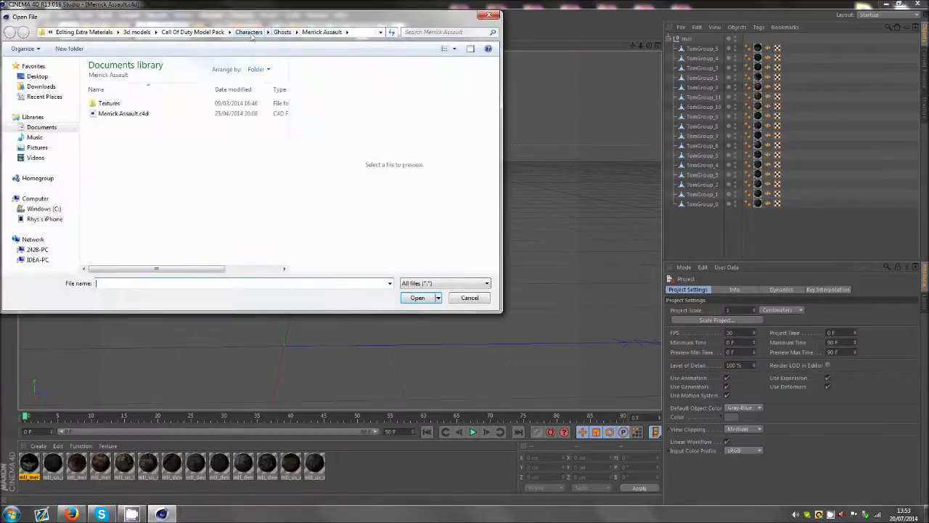
{"action": "left_click", "coordinate": [249, 32]}
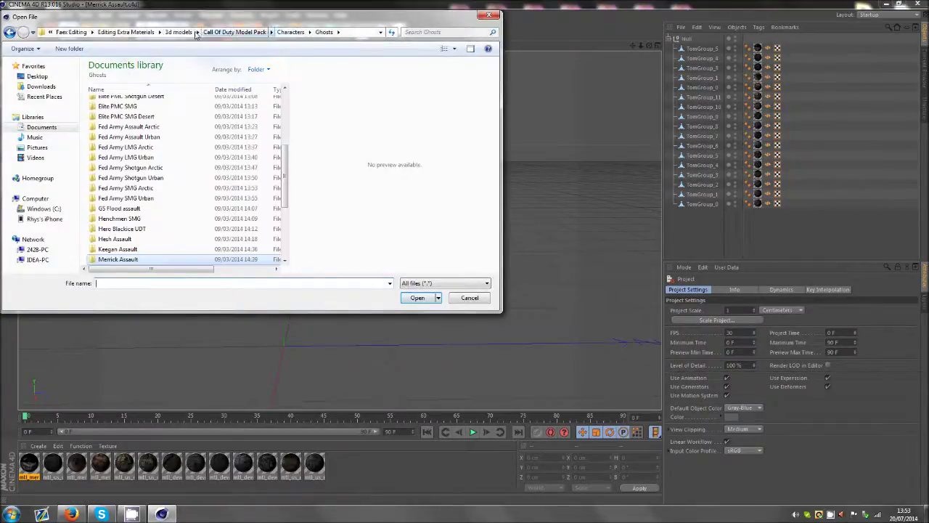
{"action": "left_click", "coordinate": [158, 32]}
{"action": "left_click", "coordinate": [216, 35]}
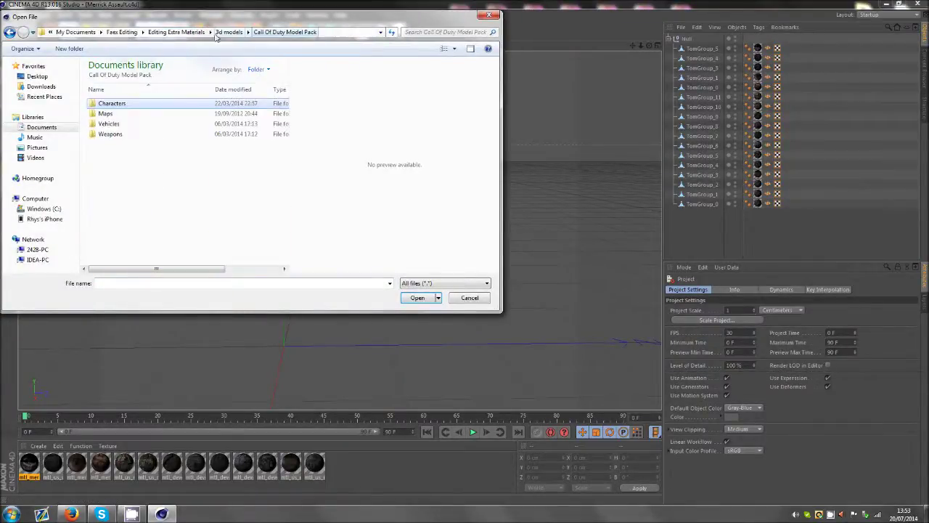
{"action": "double_click", "coordinate": [143, 104]}
{"action": "scroll", "coordinate": [138, 218], "scroll_direction": "down", "scroll_amount": 8}
{"action": "scroll", "coordinate": [127, 185], "scroll_direction": "down", "scroll_amount": 1}
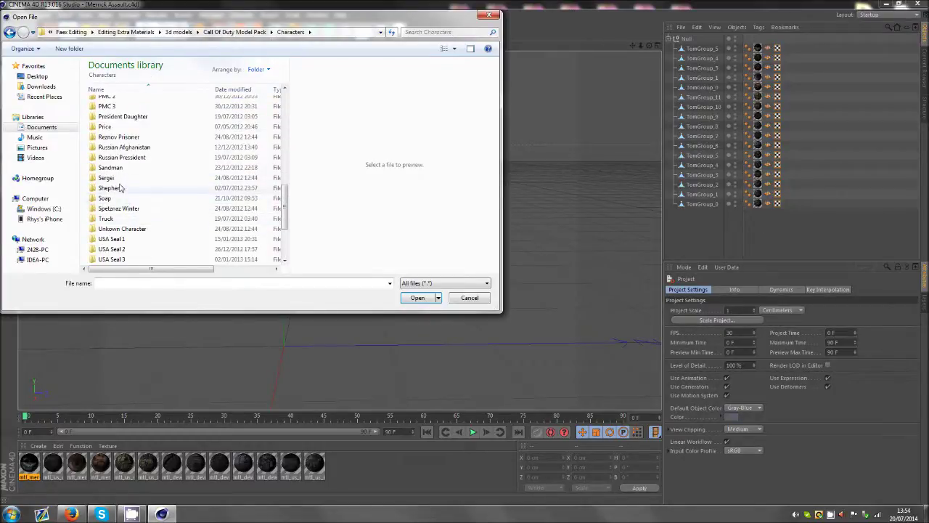
{"action": "left_click", "coordinate": [121, 174]}
{"action": "double_click", "coordinate": [121, 174]}
{"action": "double_click", "coordinate": [122, 114]}
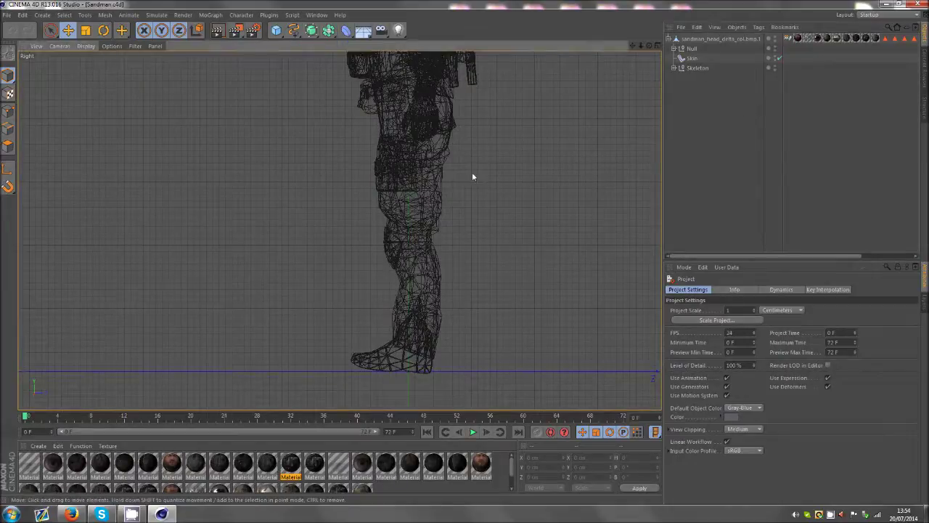
Step: Maximize the Perspective view and expand the Skeleton to list its joints
{"action": "middle_click", "coordinate": [472, 172]}
{"action": "middle_click", "coordinate": [245, 192]}
{"action": "scroll", "coordinate": [356, 282], "scroll_direction": "down", "scroll_amount": 3}
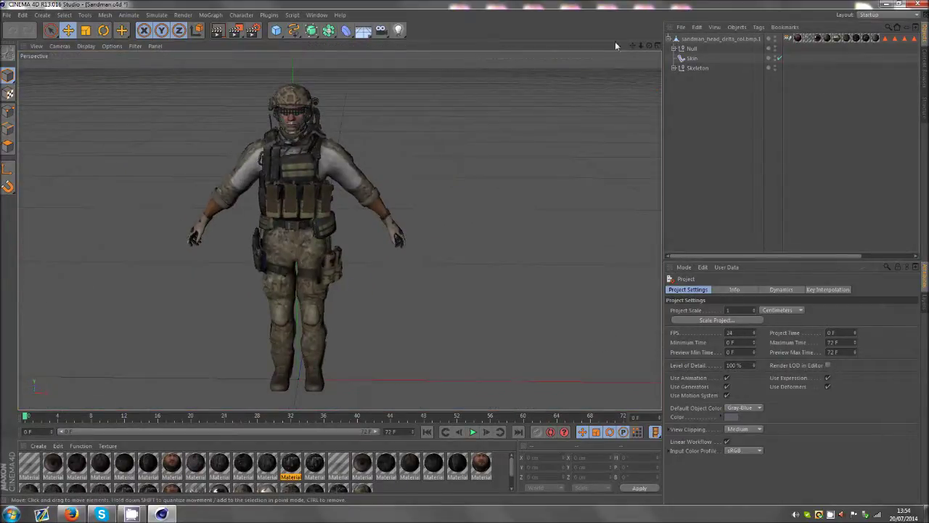
{"action": "left_click", "coordinate": [674, 68], "text": "ctrl"}
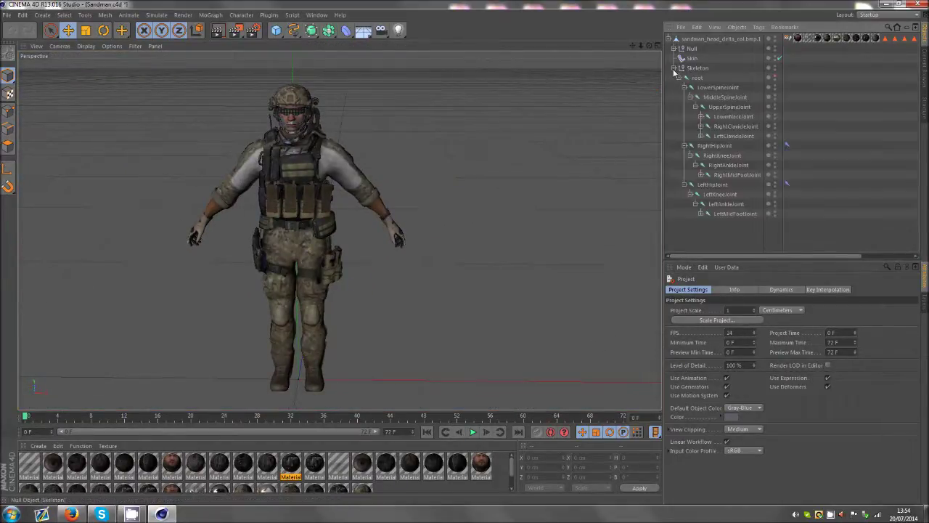
{"action": "left_click", "coordinate": [784, 79]}
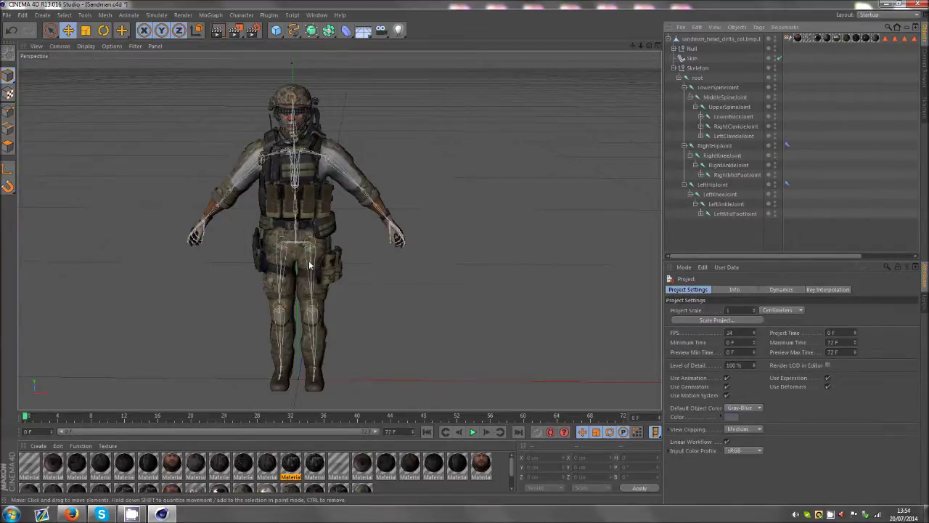
{"action": "left_click_drag", "start_coordinate": [649, 46], "coordinate": [465, 251]}
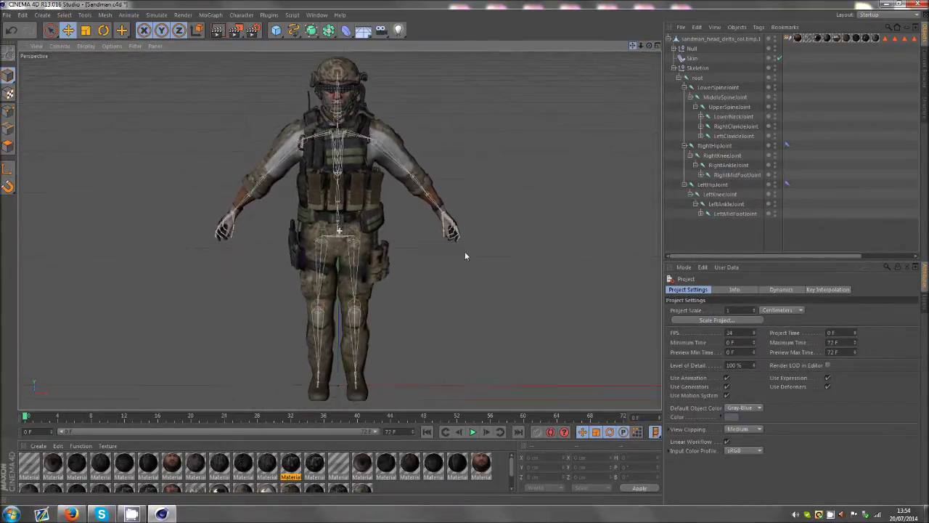
Step: Hide the Skeleton in the viewport, then test-move RightClavicleJoint and undo the move
{"action": "left_click", "coordinate": [774, 67]}
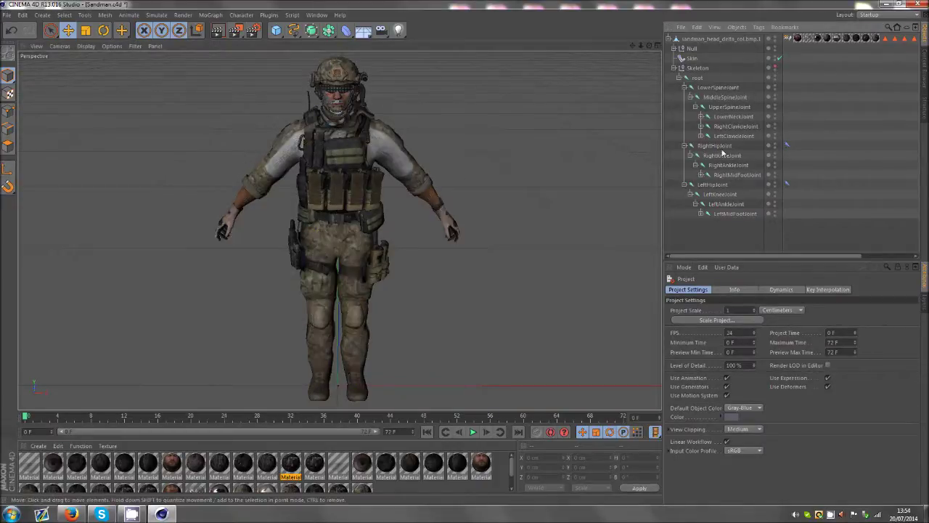
{"action": "left_click", "coordinate": [735, 127]}
{"action": "left_click_drag", "start_coordinate": [250, 194], "coordinate": [175, 270]}
{"action": "key", "text": "ctrl+z"}
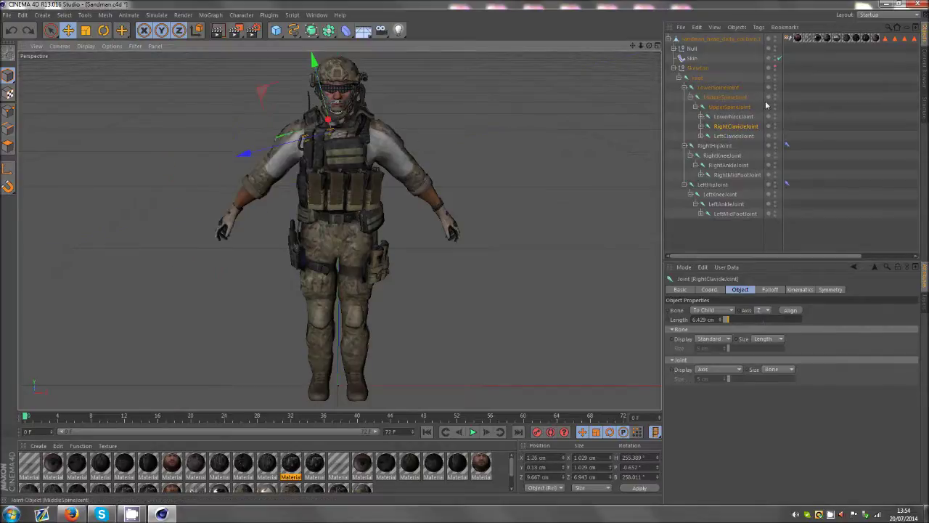
{"action": "left_click", "coordinate": [775, 69]}
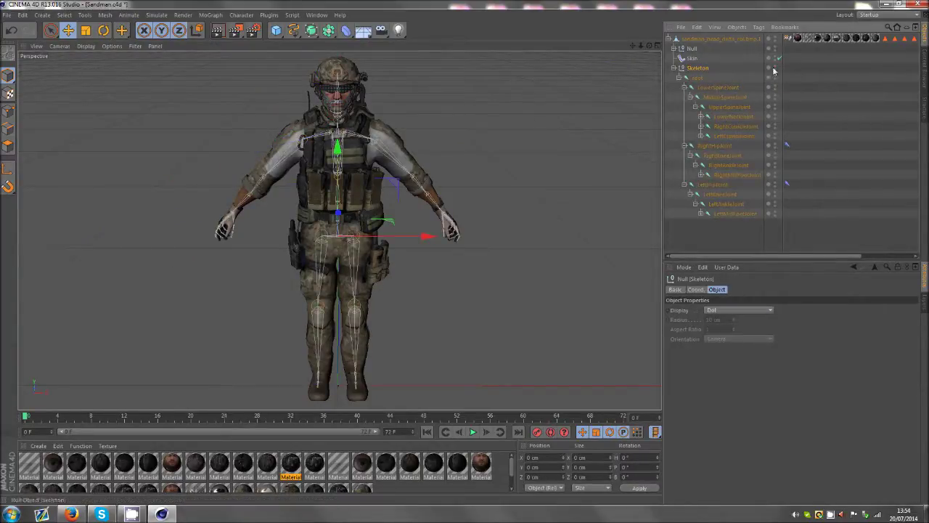
{"action": "left_click", "coordinate": [846, 111]}
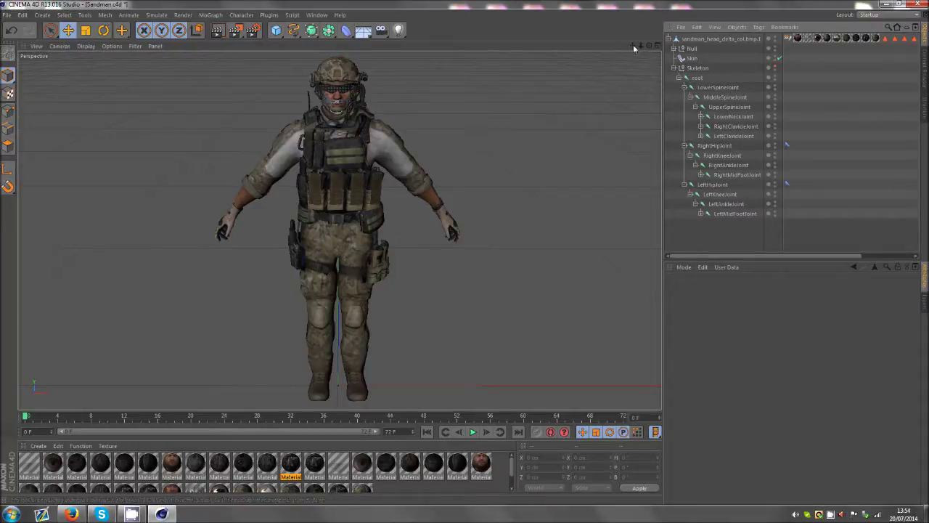
Step: Shift the view and re-expand the Skeleton hierarchy down to RightClavicleJoint
{"action": "left_click_drag", "start_coordinate": [633, 45], "coordinate": [701, 52]}
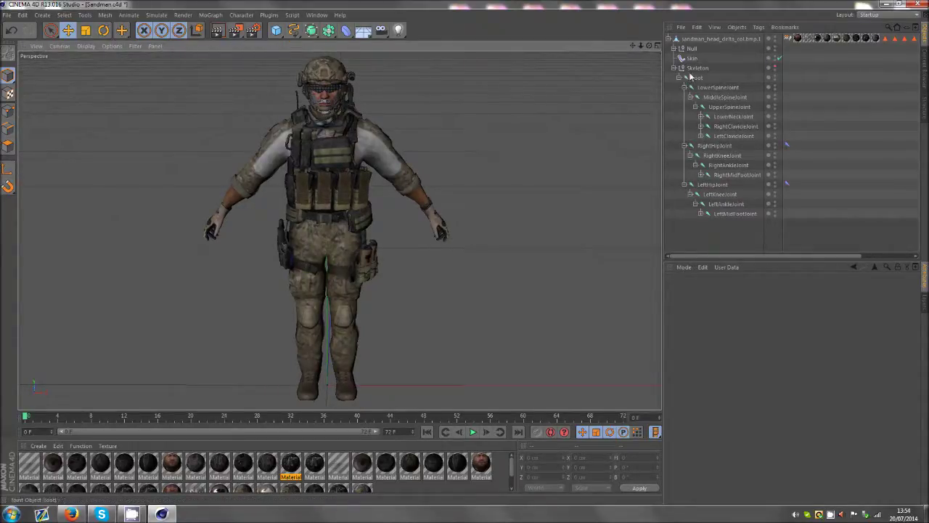
{"action": "left_click", "coordinate": [690, 70]}
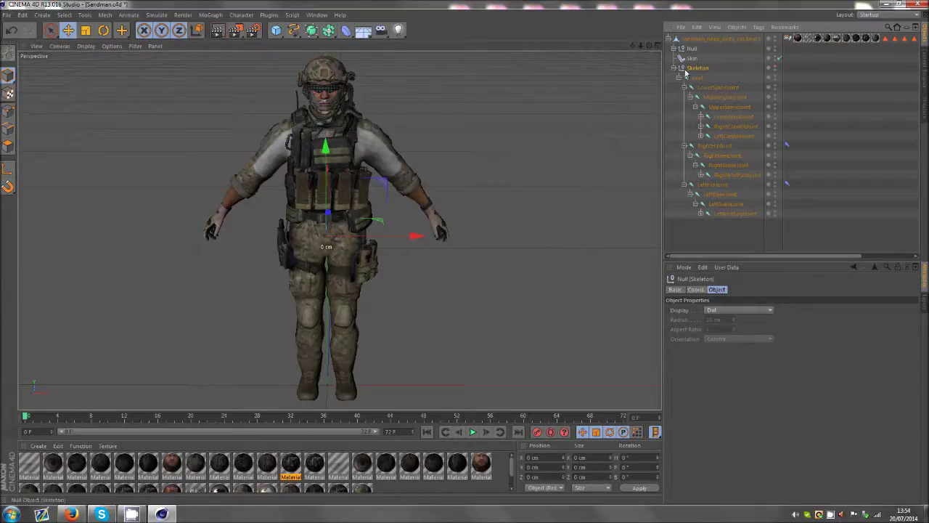
{"action": "left_click", "coordinate": [674, 68]}
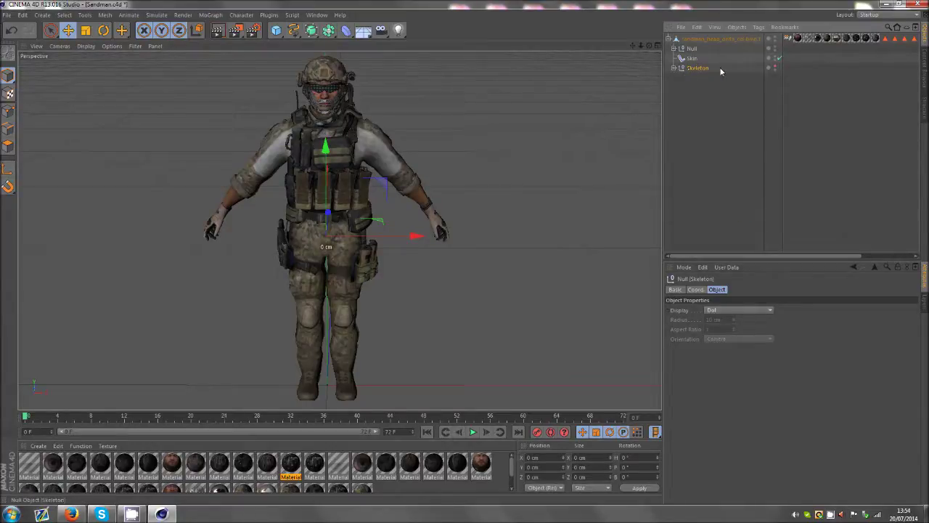
{"action": "left_click", "coordinate": [674, 68]}
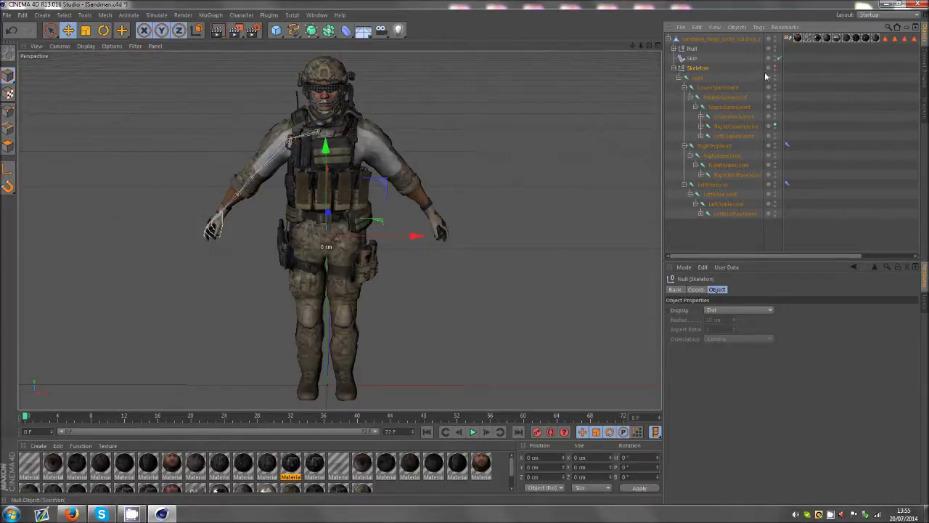
{"action": "left_click", "coordinate": [720, 128]}
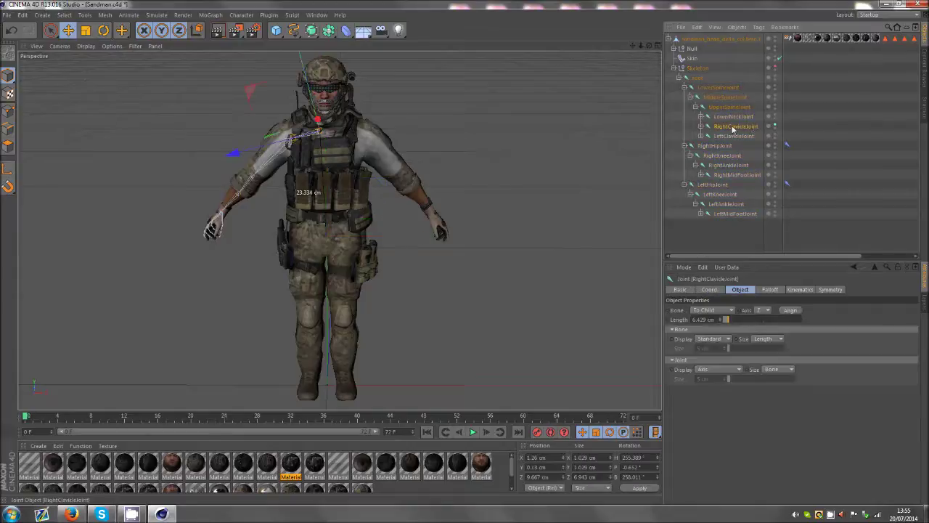
{"action": "left_click", "coordinate": [247, 127]}
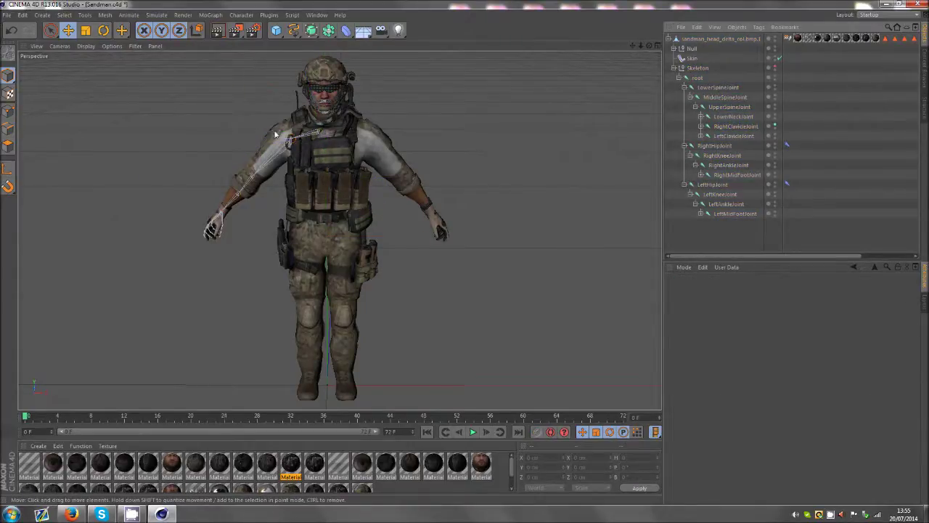
{"action": "scroll", "coordinate": [229, 120], "scroll_direction": "up", "scroll_amount": 5}
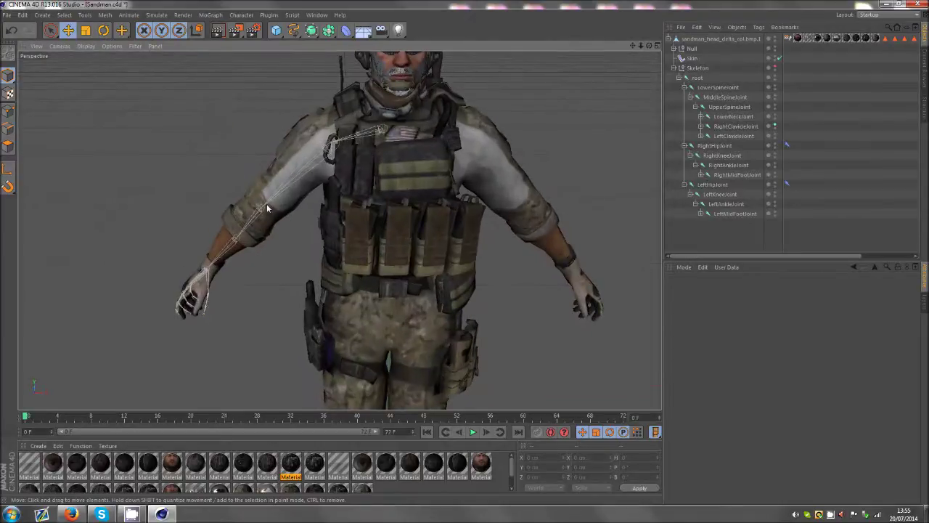
Step: Expand RightClavicleJoint and set RightShoulderJoint's dot green and RightElbowJoint's dot red
{"action": "left_click", "coordinate": [701, 126]}
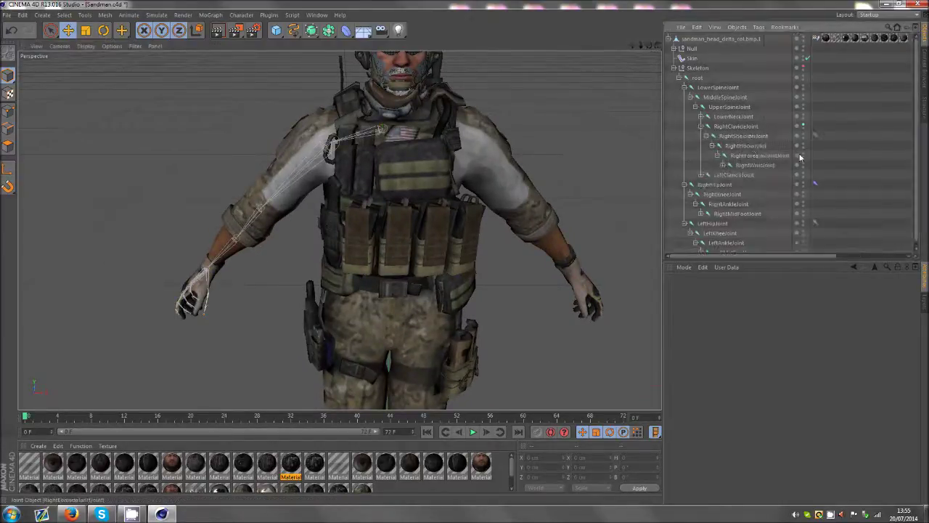
{"action": "left_click", "coordinate": [804, 127]}
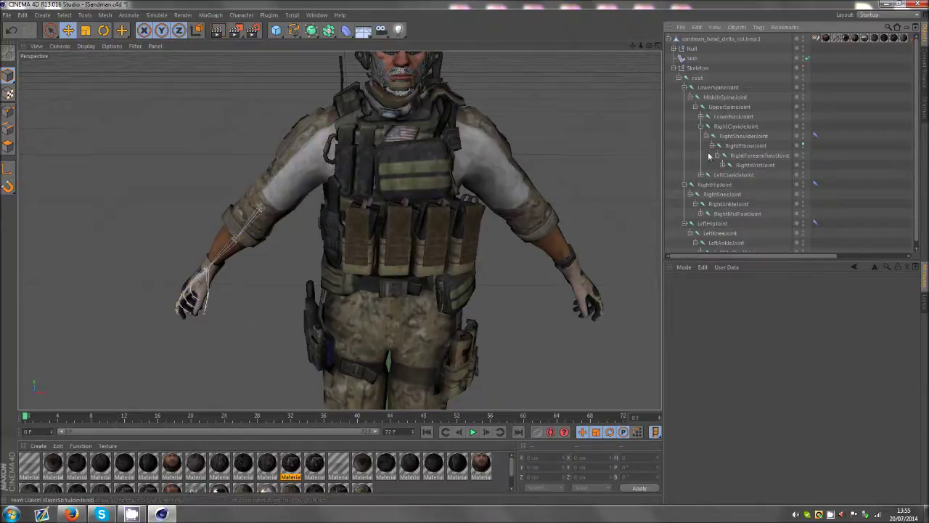
{"action": "left_click", "coordinate": [804, 146]}
{"action": "left_click", "coordinate": [804, 147]}
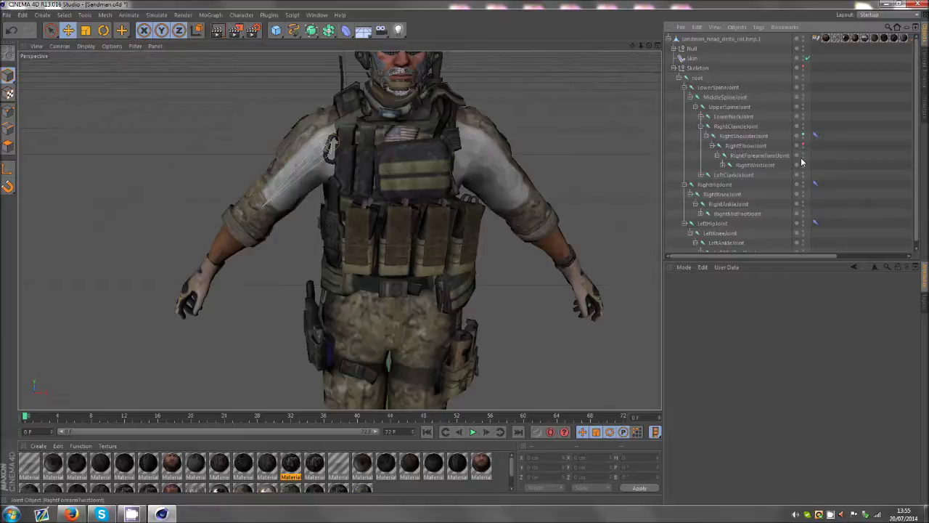
{"action": "left_click", "coordinate": [728, 96]}
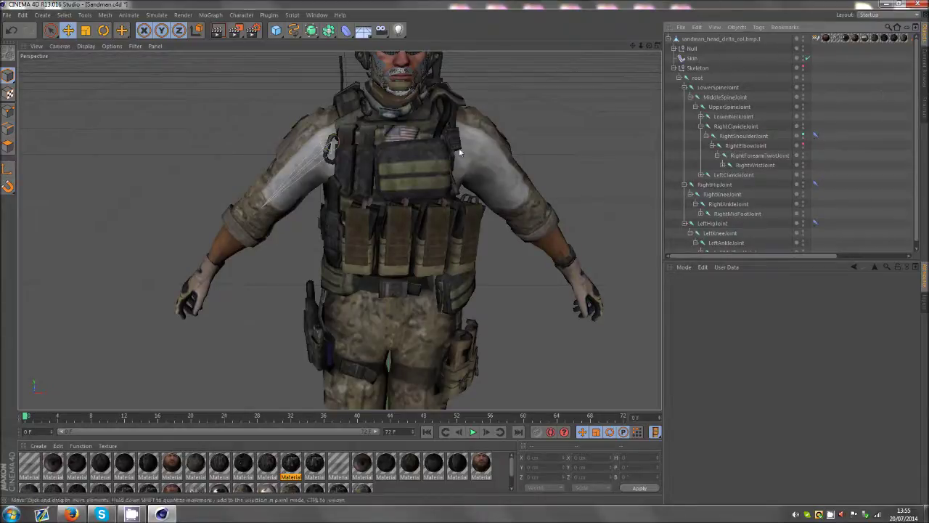
Step: Hide the character's polygon mesh in the viewport, orbiting around the character first
{"action": "left_click_drag", "start_coordinate": [617, 91], "coordinate": [639, 87], "text": "alt"}
{"action": "left_click", "coordinate": [692, 48]}
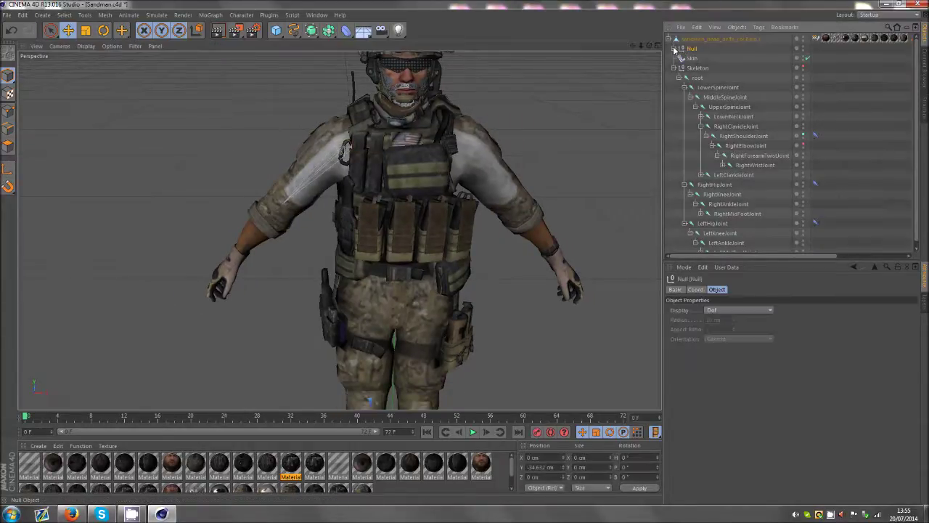
{"action": "left_click_drag", "start_coordinate": [371, 186], "coordinate": [390, 187], "text": "alt"}
{"action": "scroll", "coordinate": [390, 187], "scroll_direction": "down", "scroll_amount": 5}
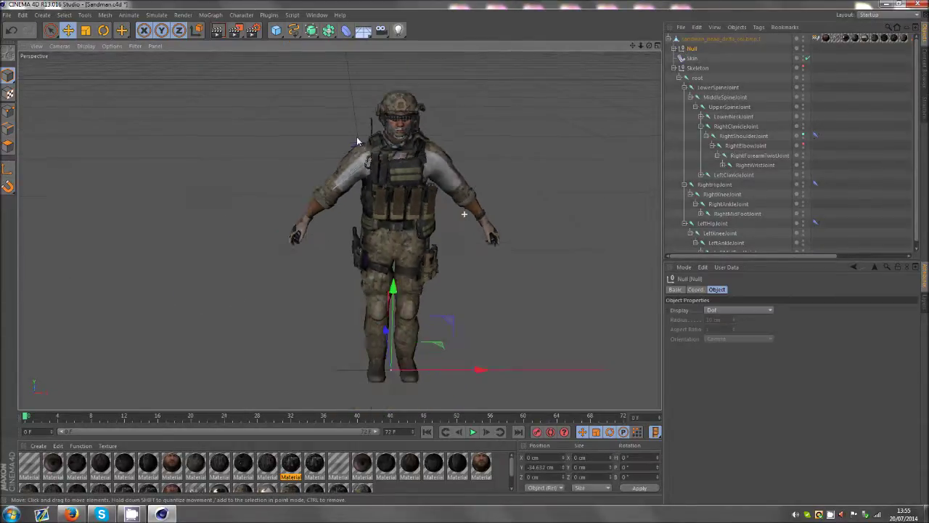
{"action": "left_click", "coordinate": [674, 48]}
{"action": "left_click", "coordinate": [674, 49]}
{"action": "left_click", "coordinate": [689, 39]}
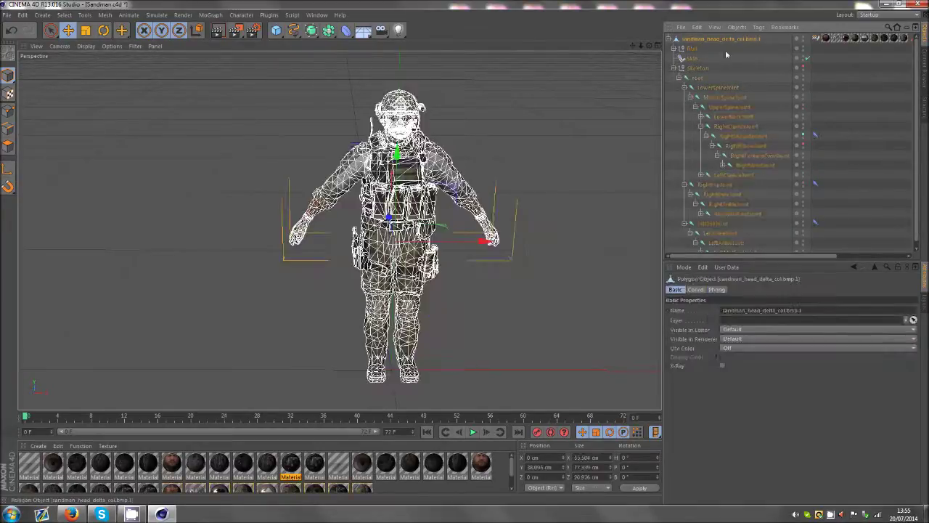
{"action": "left_click", "coordinate": [803, 39]}
{"action": "left_click", "coordinate": [807, 45]}
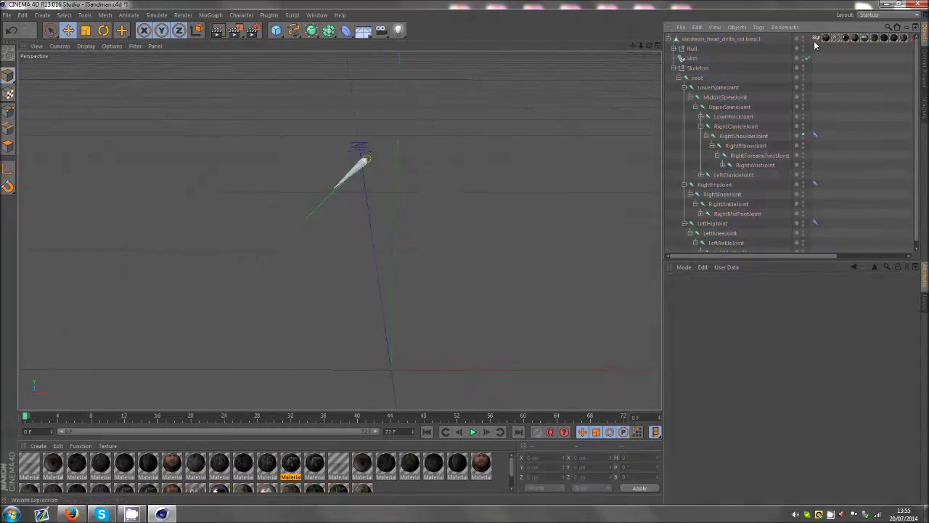
Step: Reset the arm joints' dots to grey, show the mesh again, and set the Skeleton dot red
{"action": "left_click", "coordinate": [803, 68]}
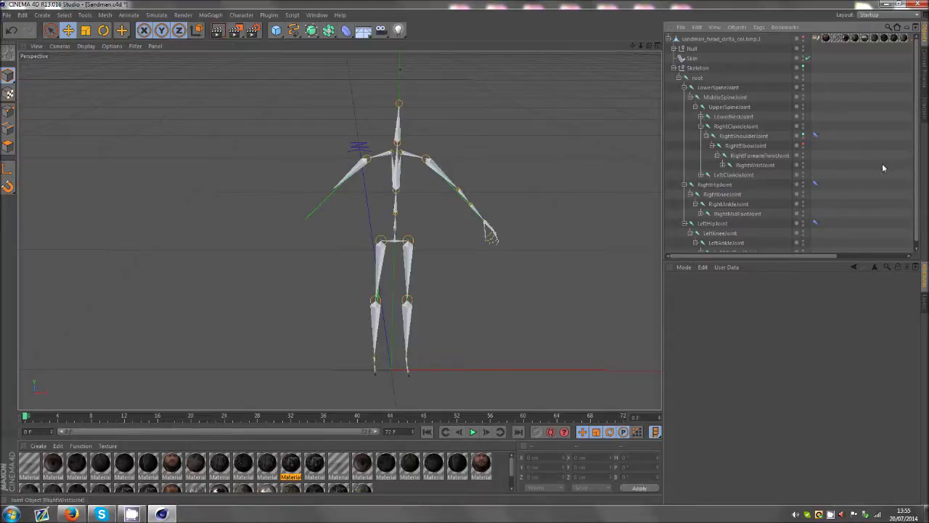
{"action": "left_click", "coordinate": [803, 145]}
{"action": "left_click", "coordinate": [803, 135]}
{"action": "left_click", "coordinate": [802, 136]}
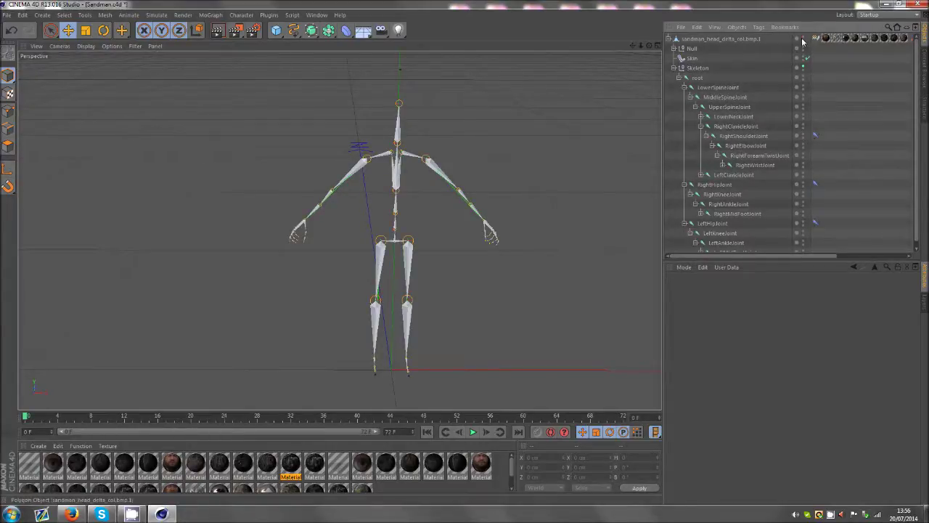
{"action": "left_click", "coordinate": [803, 39]}
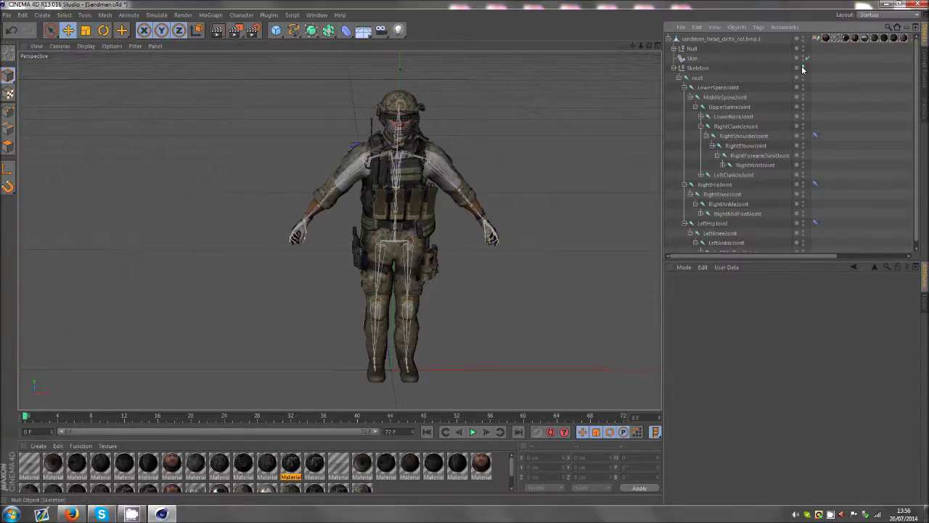
{"action": "left_click", "coordinate": [803, 68]}
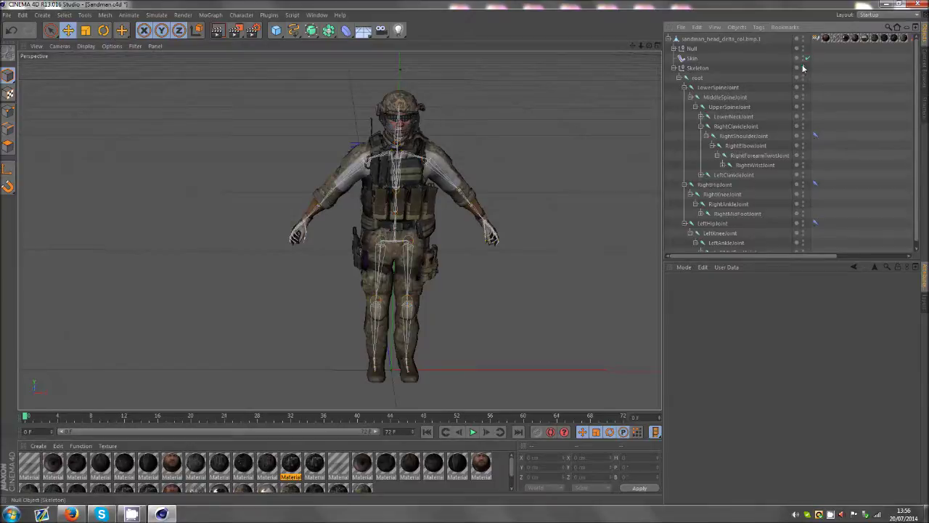
{"action": "left_click", "coordinate": [698, 68]}
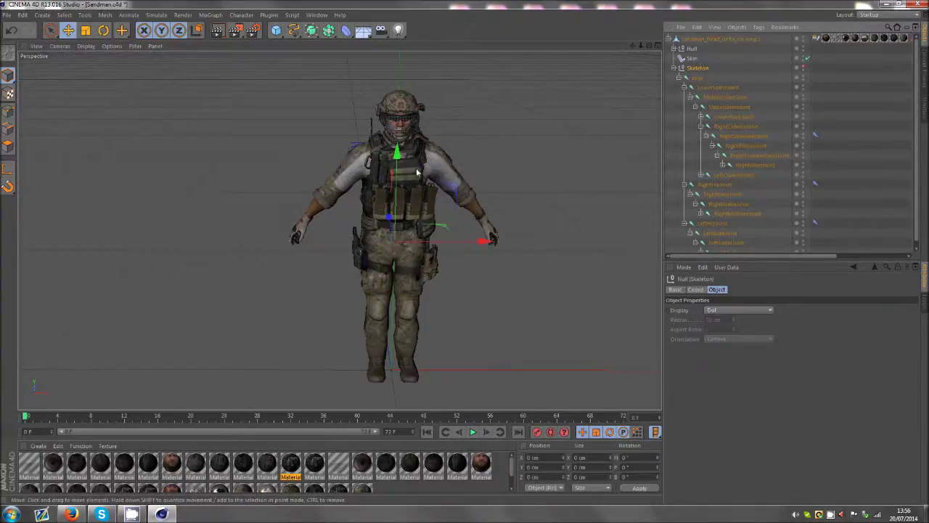
{"action": "left_click", "coordinate": [823, 71]}
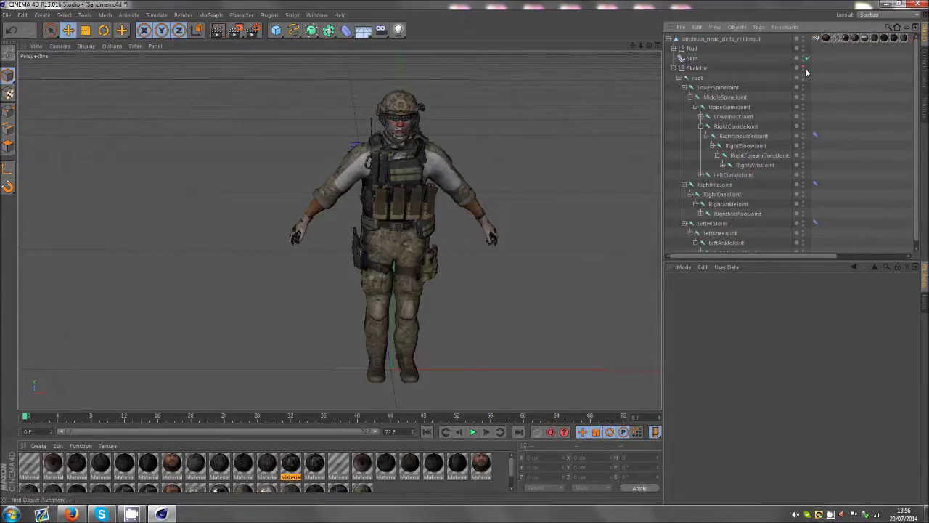
Step: Select and deselect the top Sandman object, then scrub from frame 0 to about frame 23
{"action": "left_click", "coordinate": [697, 39]}
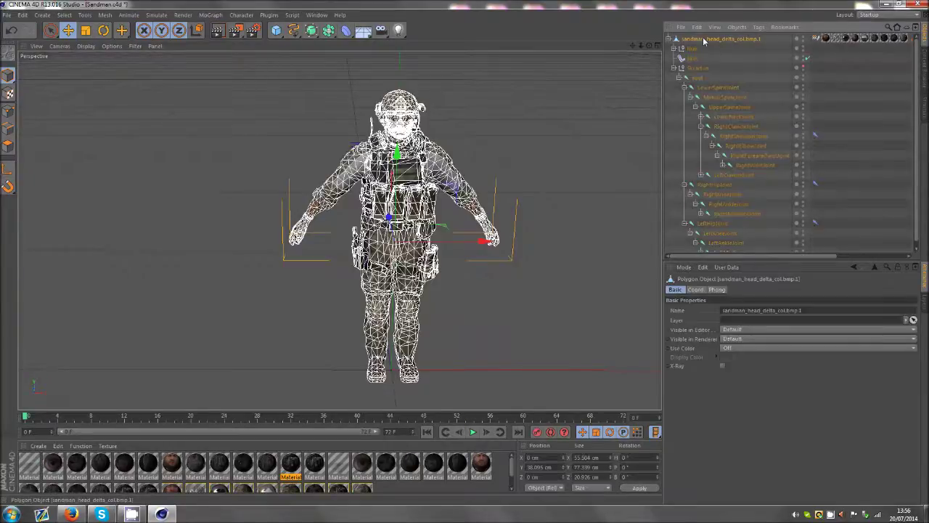
{"action": "left_click", "coordinate": [843, 92]}
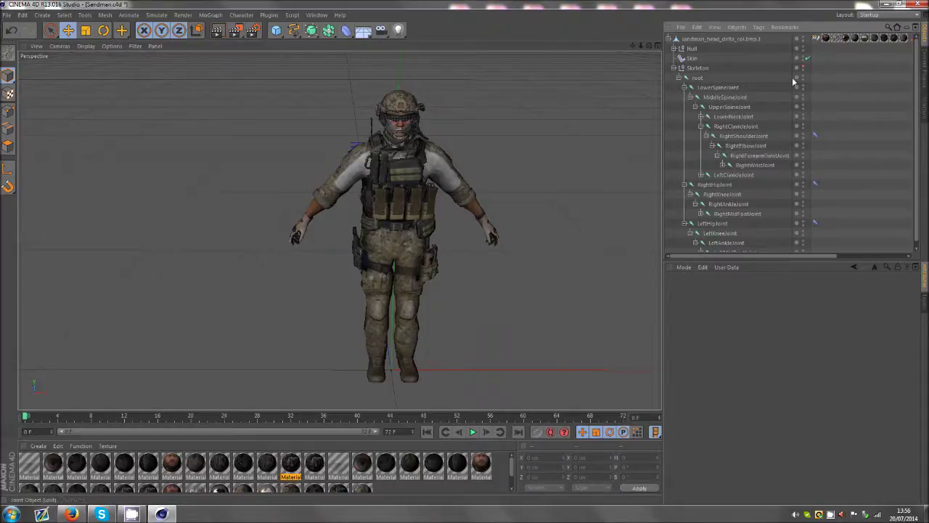
{"action": "left_click", "coordinate": [703, 40]}
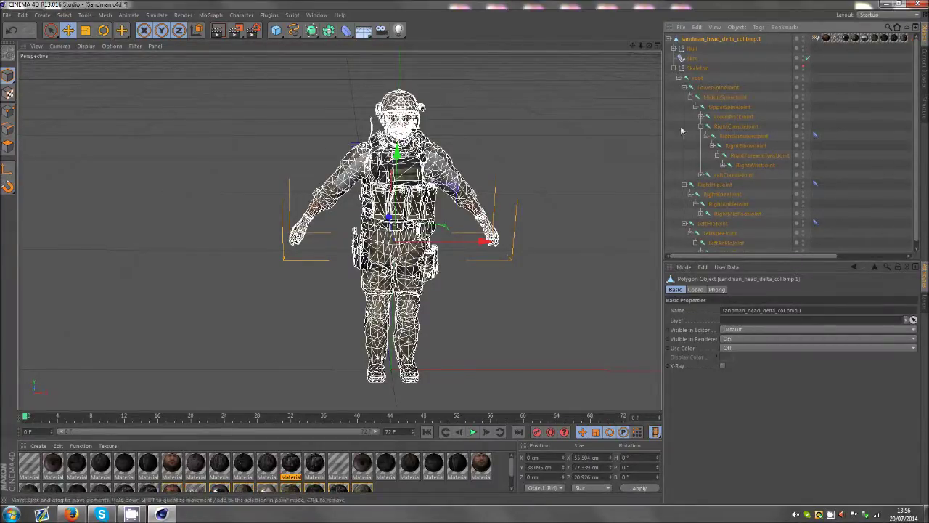
{"action": "left_click", "coordinate": [872, 115]}
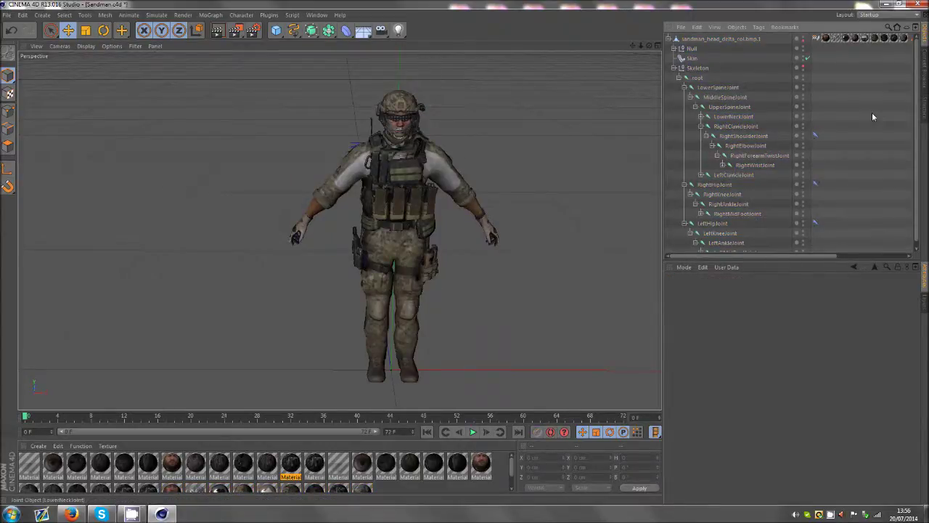
{"action": "left_click_drag", "start_coordinate": [65, 420], "coordinate": [215, 419]}
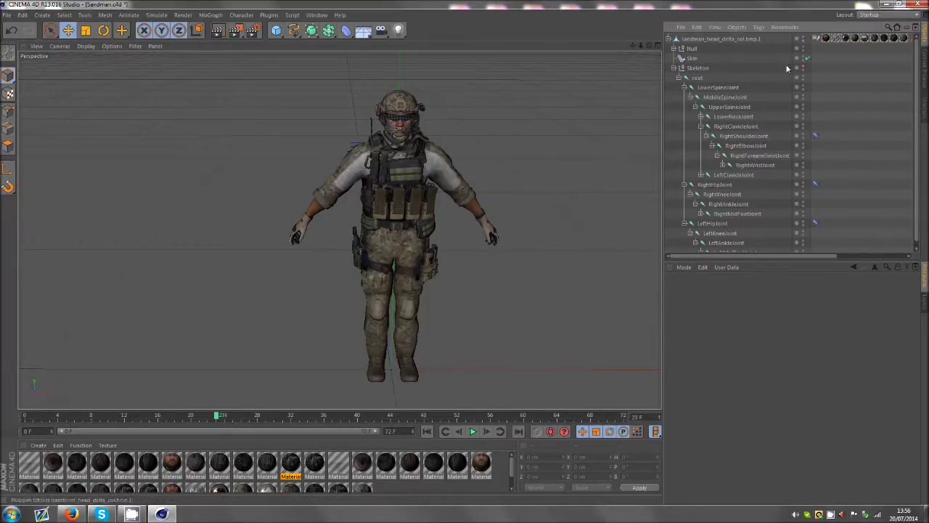
Step: Add a CINEMA 4D Compositing tag to the top sandman object
{"action": "left_click", "coordinate": [671, 39]}
{"action": "left_click", "coordinate": [709, 40]}
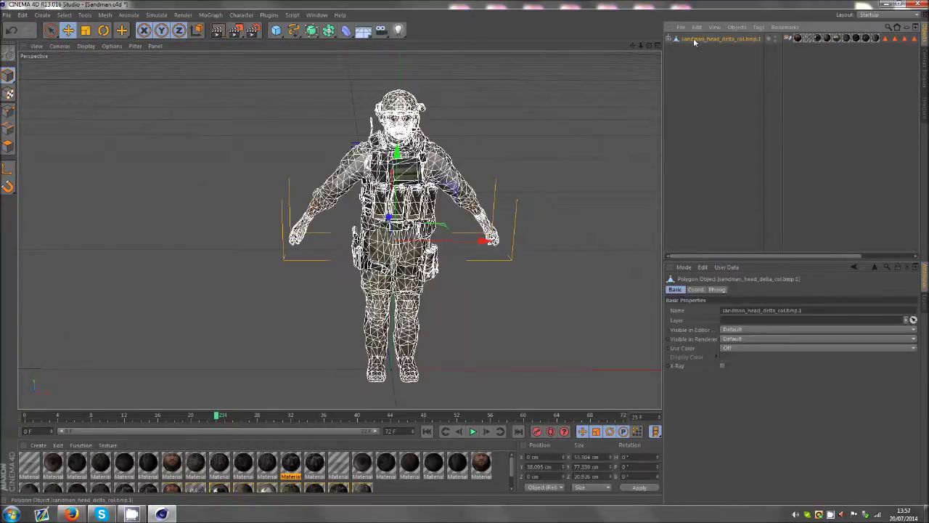
{"action": "right_click", "coordinate": [695, 41]}
{"action": "mouse_move", "coordinate": [712, 45]}
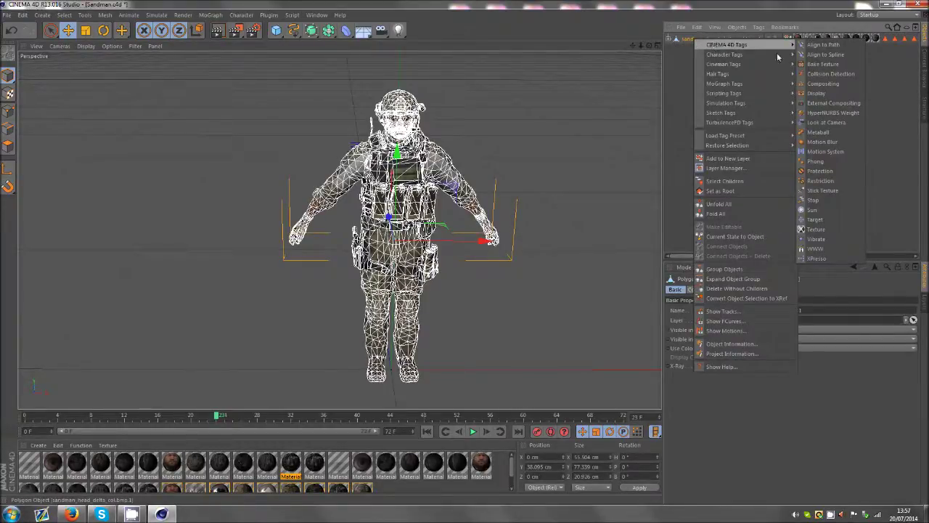
{"action": "left_click", "coordinate": [814, 84]}
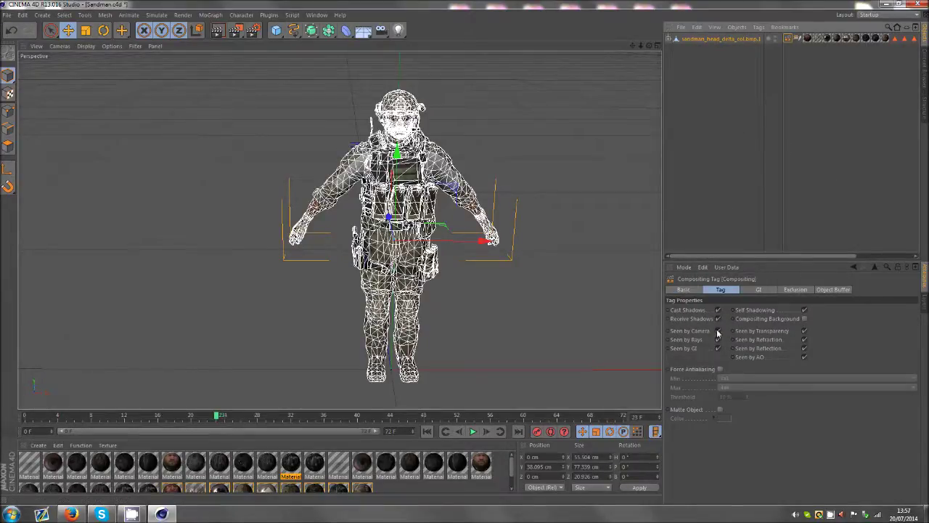
{"action": "key", "text": "ctrl+shift+a"}
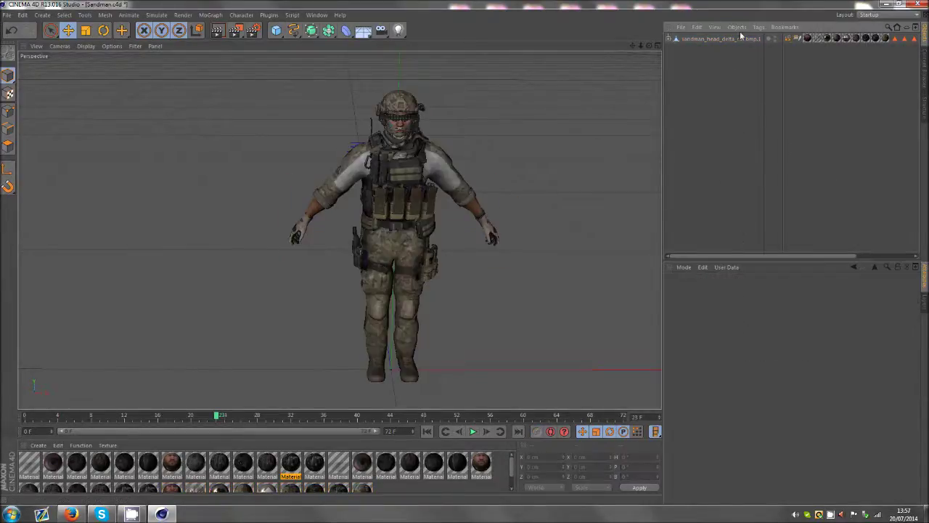
Step: Preview the character with Render View and check its Compositing tag settings
{"action": "left_click", "coordinate": [218, 30]}
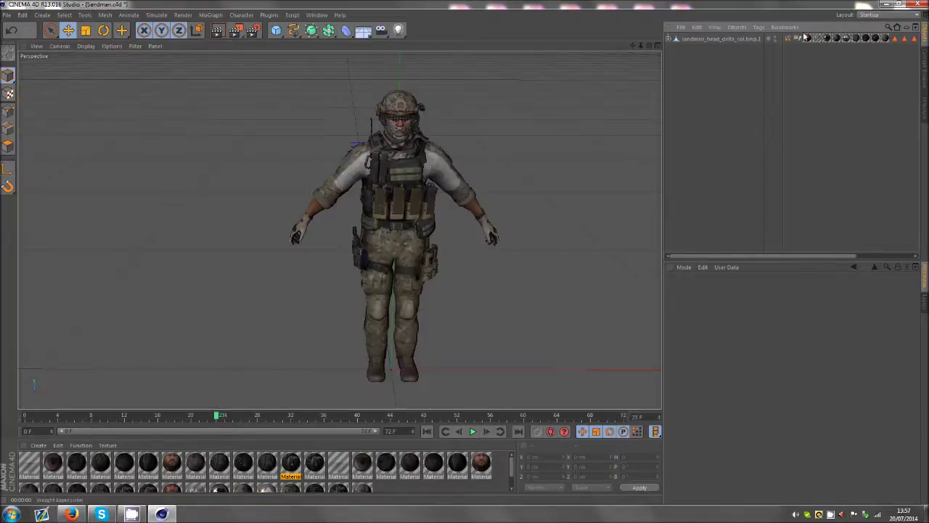
{"action": "left_click", "coordinate": [790, 38]}
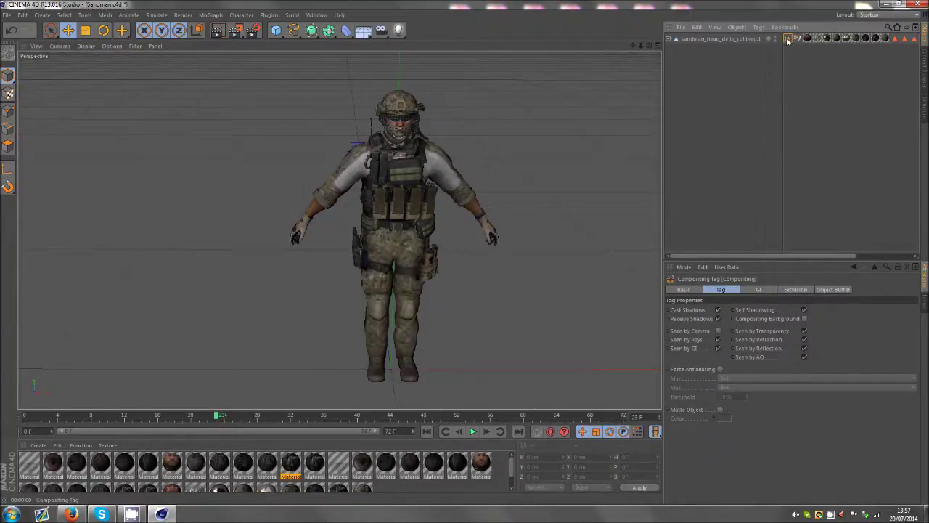
{"action": "left_click", "coordinate": [853, 73]}
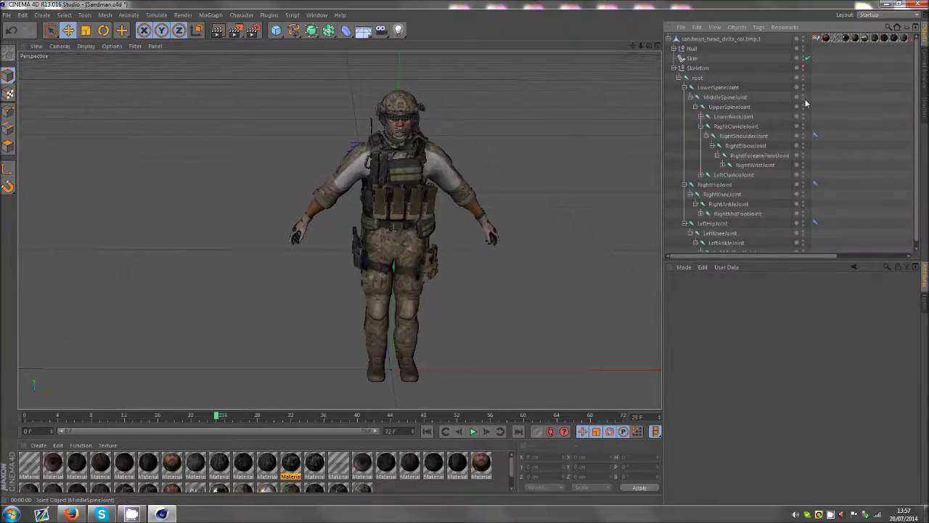
{"action": "left_click", "coordinate": [669, 40]}
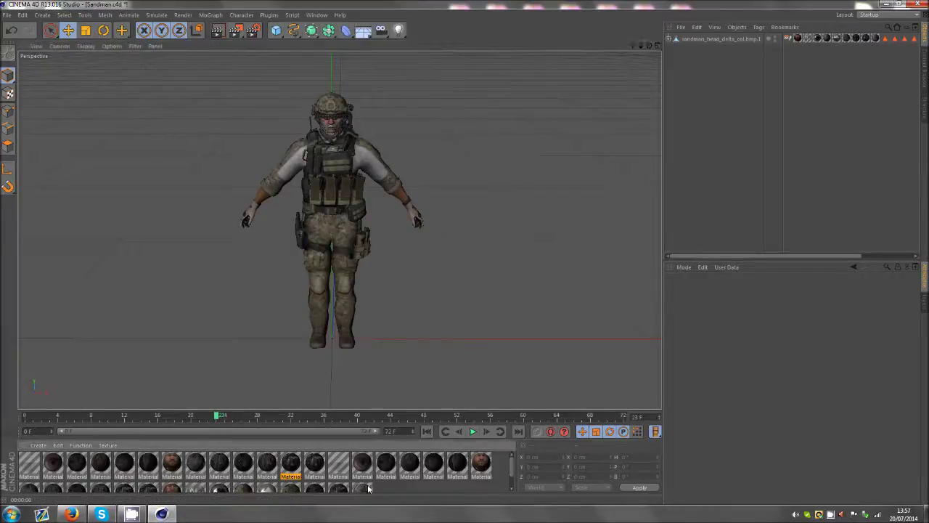
Step: Inspect the scene's materials in the Material Editor and select the model's texture tags
{"action": "double_click", "coordinate": [40, 463]}
{"action": "key", "text": "ctrl+a"}
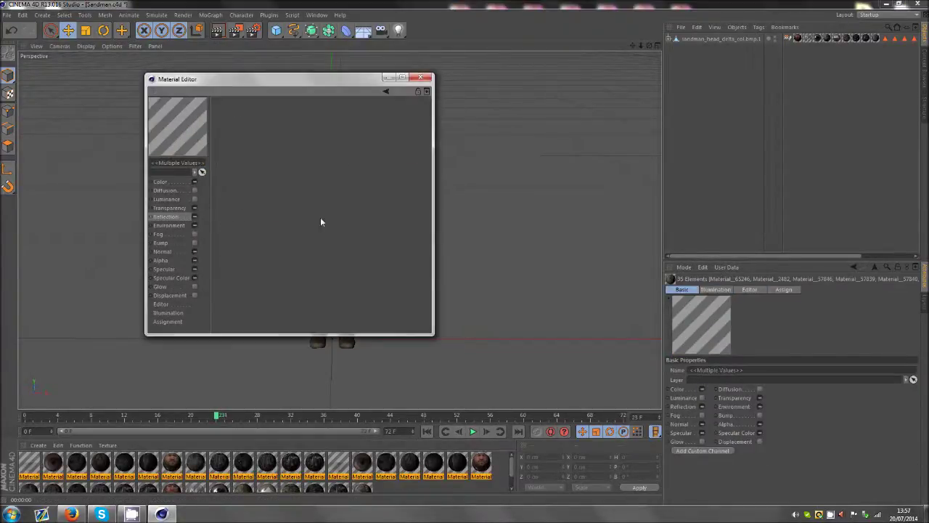
{"action": "left_click", "coordinate": [420, 77]}
{"action": "left_click", "coordinate": [797, 40]}
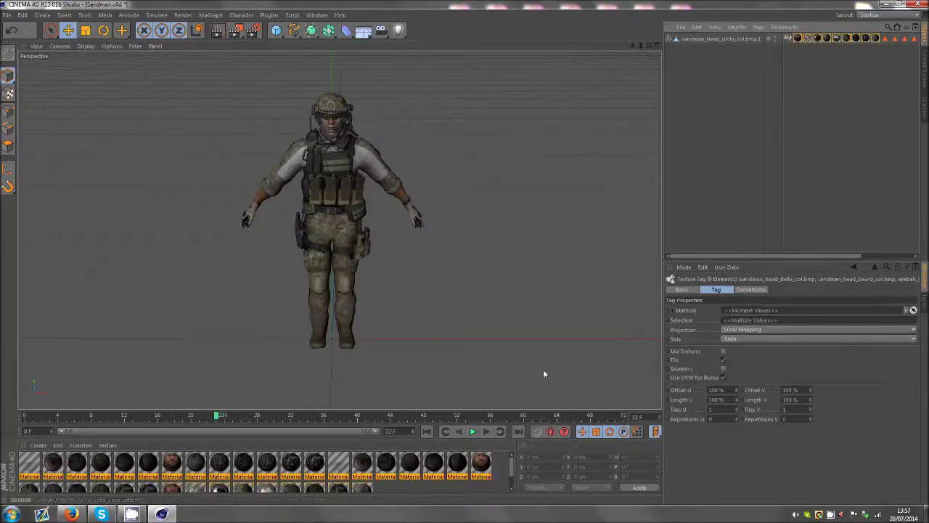
Step: Enable Reflection at 75% brightness on the nine bottom-row materials and render to check
{"action": "left_click", "coordinate": [394, 495]}
{"action": "left_click_drag", "start_coordinate": [393, 495], "coordinate": [164, 476]}
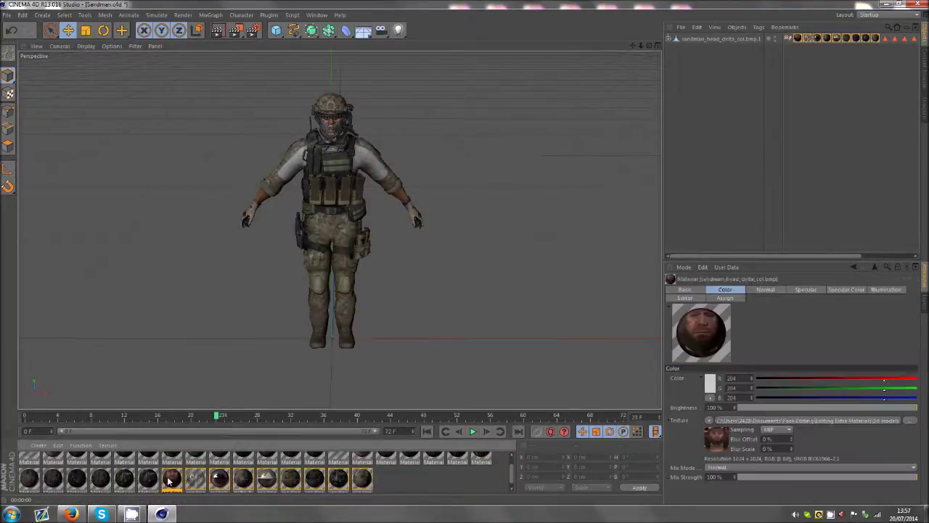
{"action": "double_click", "coordinate": [172, 479]}
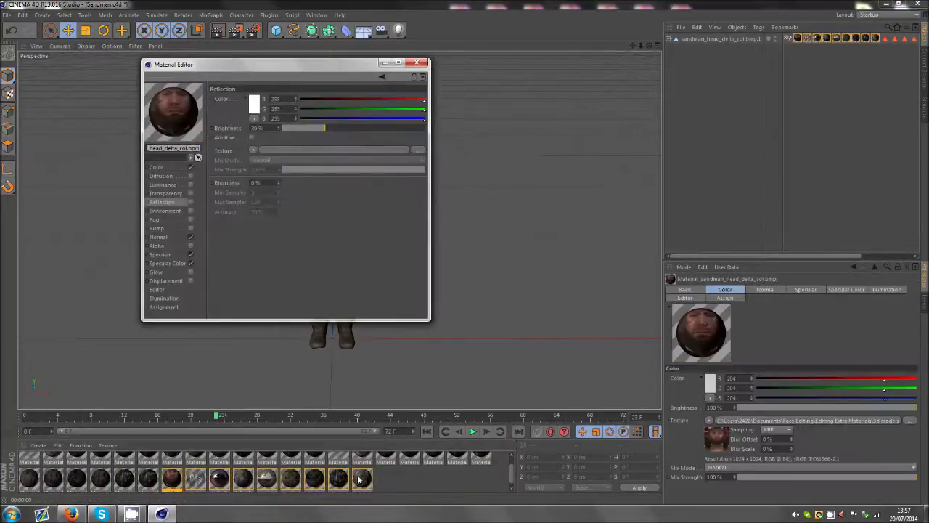
{"action": "left_click", "coordinate": [191, 202]}
{"action": "left_click_drag", "start_coordinate": [357, 128], "coordinate": [388, 128]}
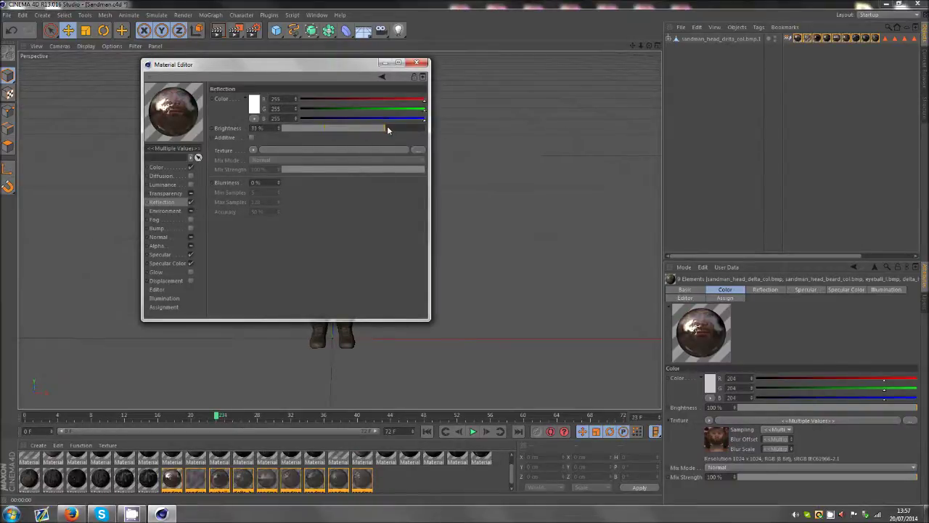
{"action": "left_click", "coordinate": [417, 62]}
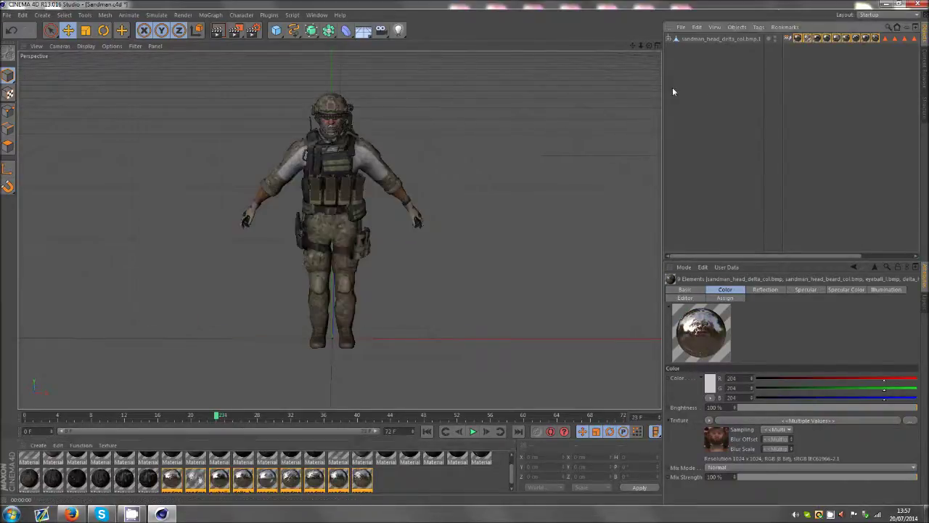
{"action": "left_click", "coordinate": [217, 30]}
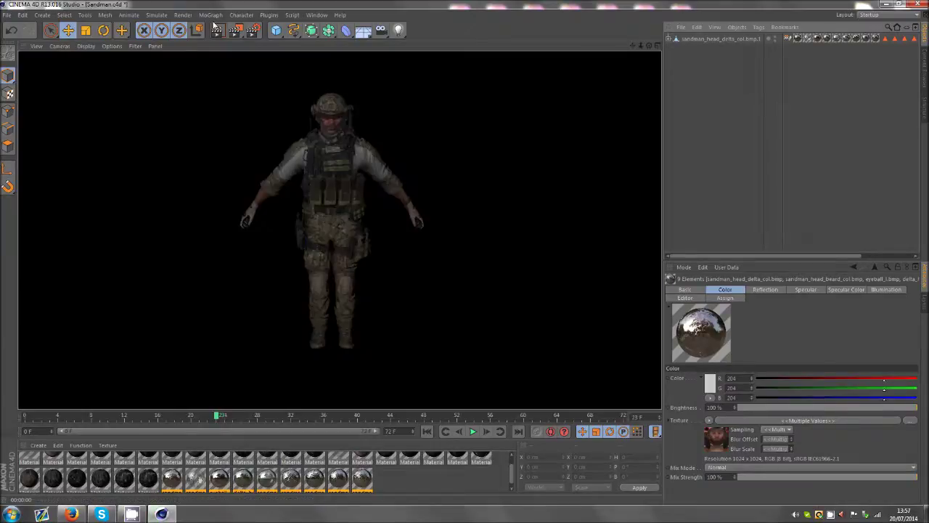
{"action": "left_click", "coordinate": [724, 109]}
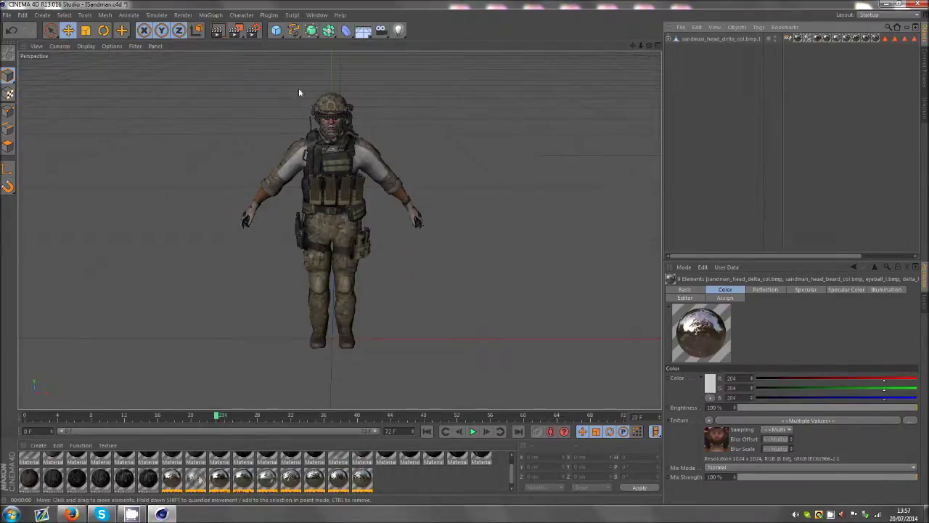
{"action": "left_click", "coordinate": [363, 30]}
Step: Add a Sky object, load the HDRI_01 material preset, and drag it onto the Sky
{"action": "left_click", "coordinate": [395, 58]}
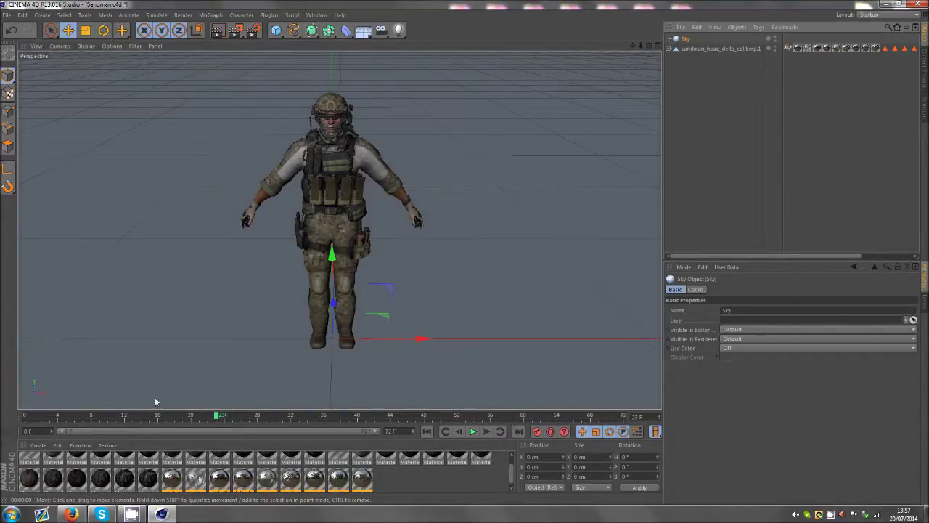
{"action": "left_click", "coordinate": [40, 446]}
{"action": "mouse_move", "coordinate": [65, 424]}
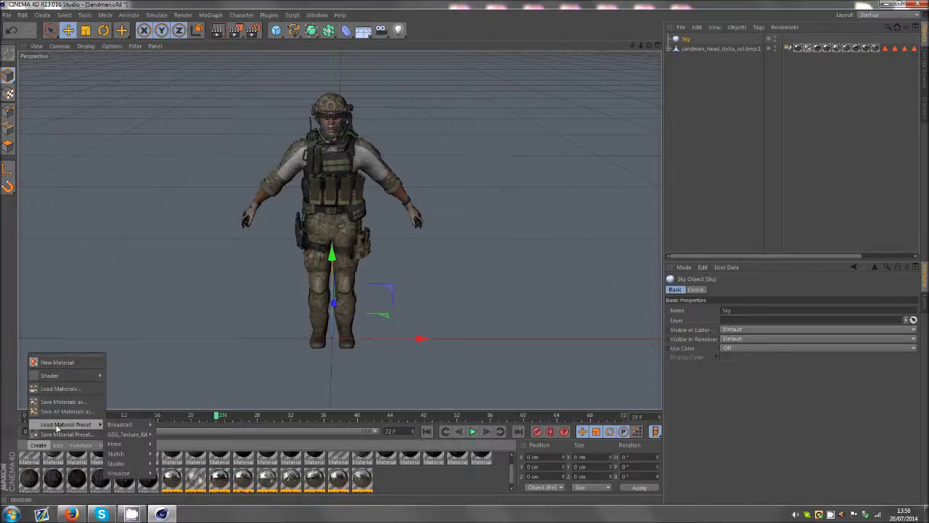
{"action": "mouse_move", "coordinate": [124, 472]}
{"action": "mouse_move", "coordinate": [169, 473]}
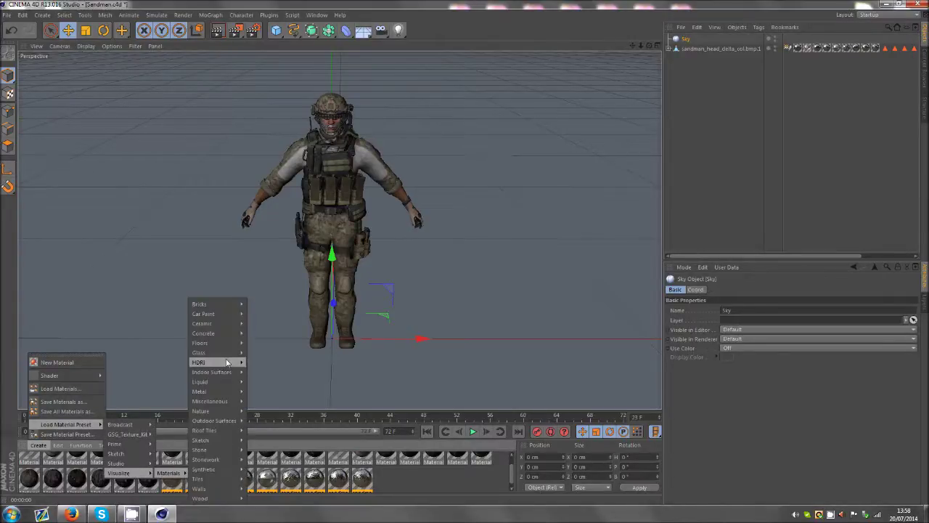
{"action": "mouse_move", "coordinate": [217, 361]}
{"action": "left_click", "coordinate": [254, 361]}
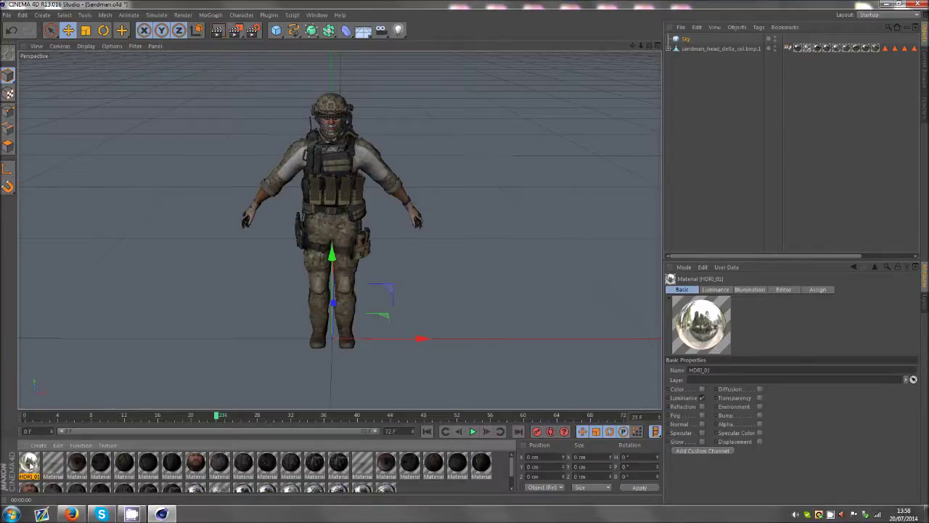
{"action": "left_click_drag", "start_coordinate": [29, 461], "coordinate": [687, 39]}
{"action": "left_click", "coordinate": [709, 134]}
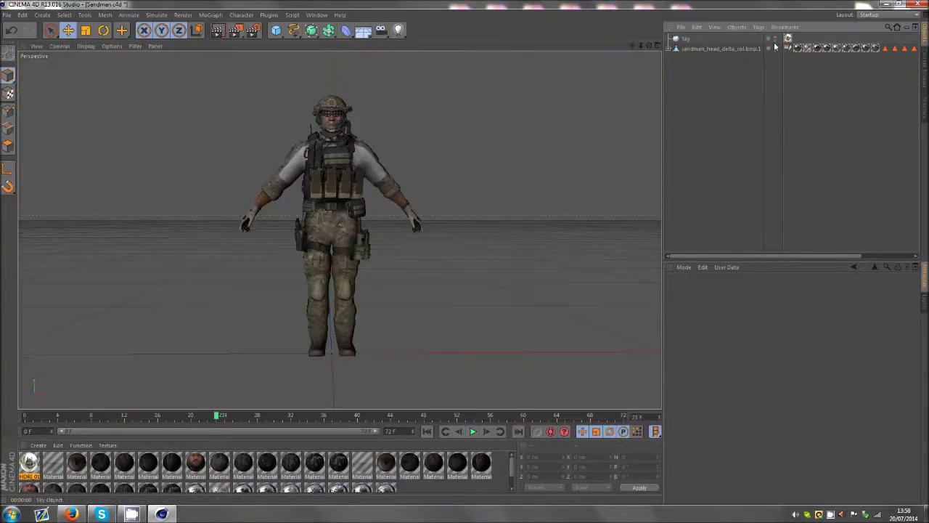
Step: Preview the render, then add a Compositing tag to the Sky with Seen by Camera unchecked
{"action": "left_click", "coordinate": [216, 36]}
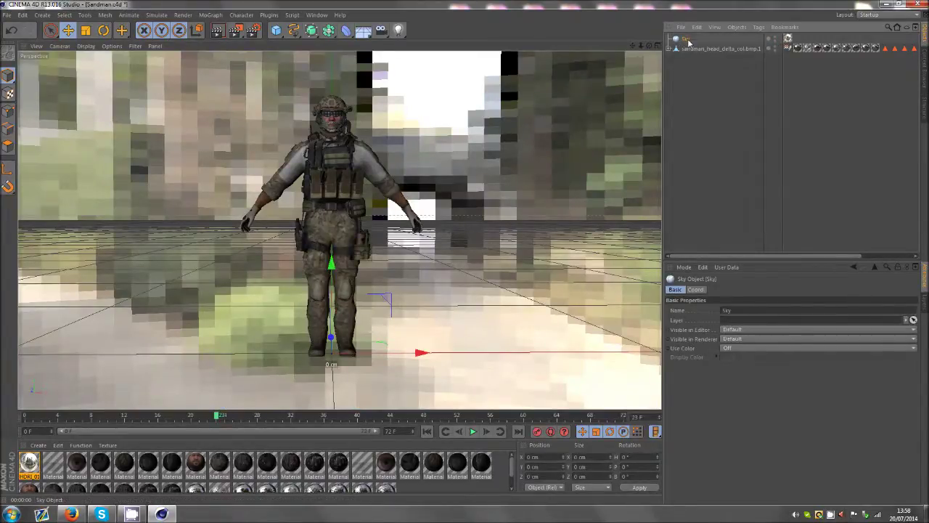
{"action": "right_click", "coordinate": [687, 41]}
{"action": "mouse_move", "coordinate": [704, 48]}
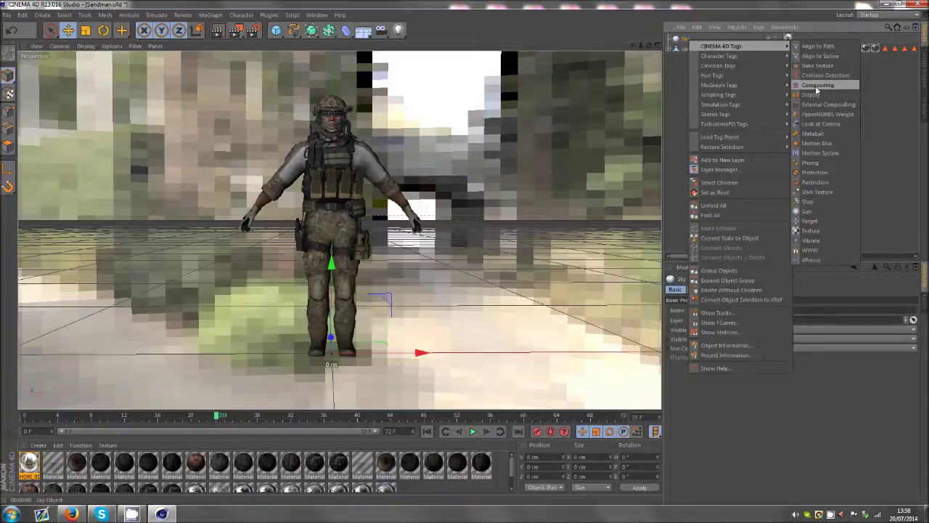
{"action": "left_click", "coordinate": [817, 85]}
{"action": "left_click", "coordinate": [718, 330]}
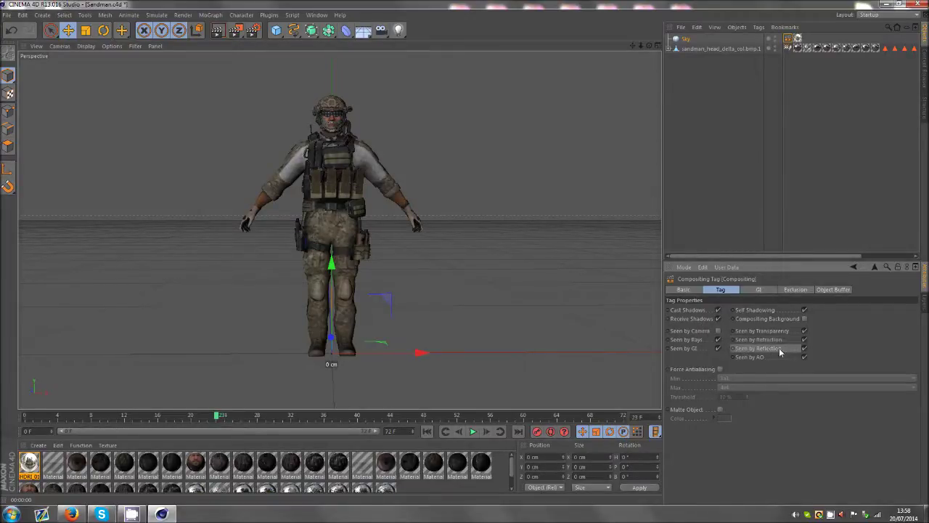
{"action": "left_click", "coordinate": [217, 31]}
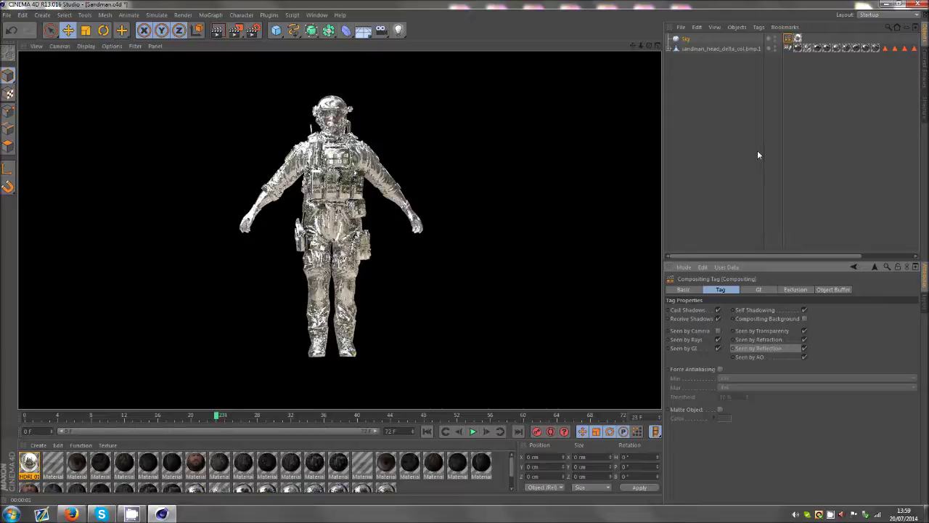
{"action": "left_click", "coordinate": [716, 113]}
{"action": "left_click_drag", "start_coordinate": [745, 183], "coordinate": [762, 255]}
{"action": "left_click_drag", "start_coordinate": [666, 57], "coordinate": [762, 253]}
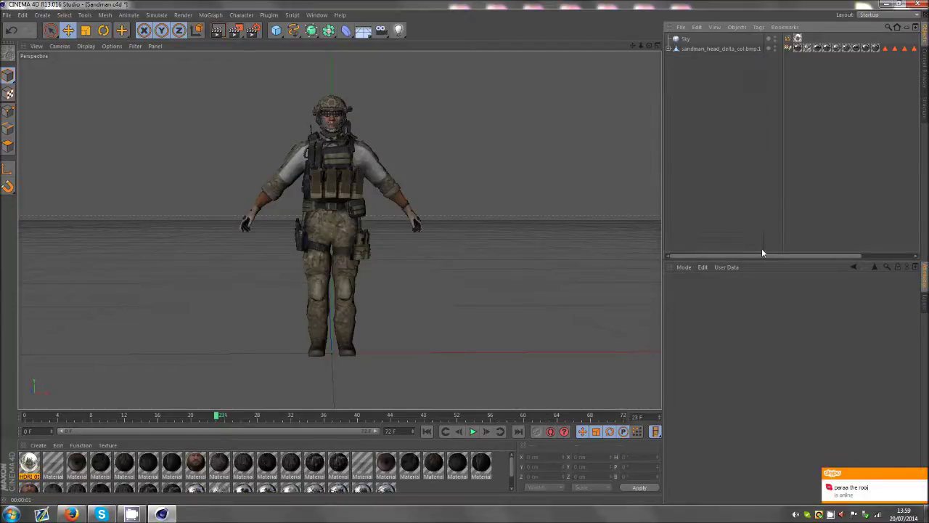